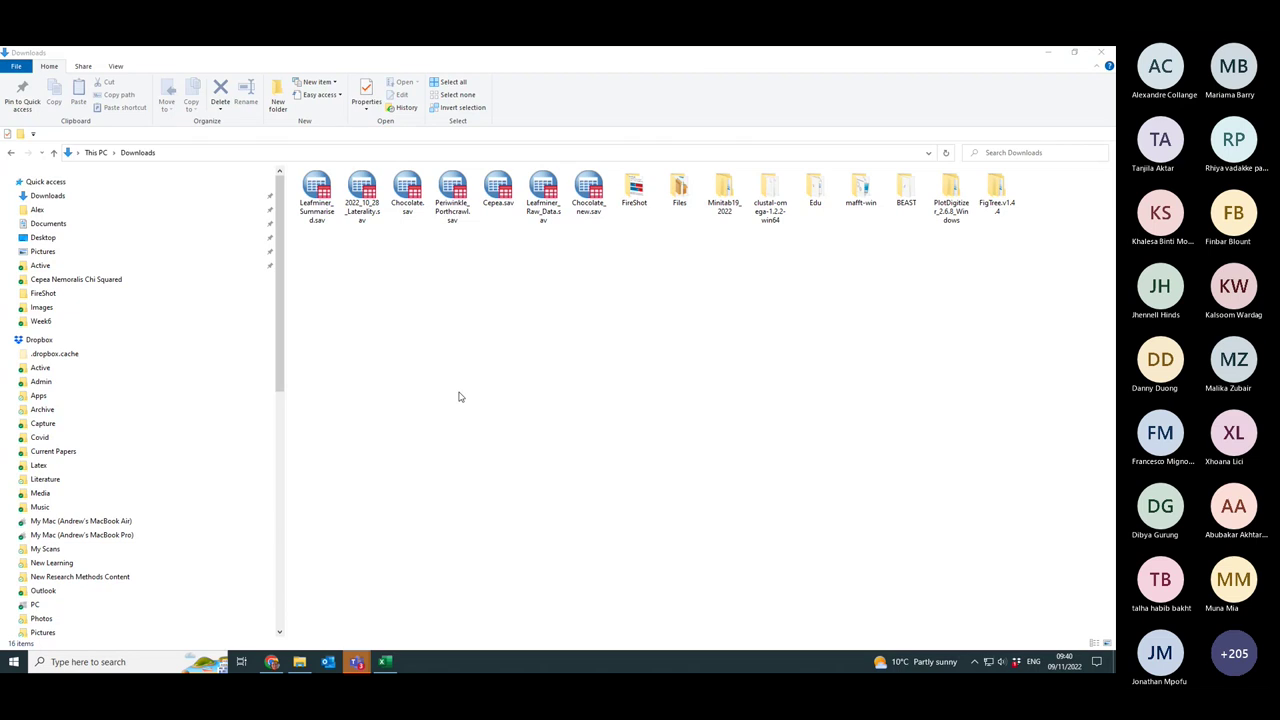
# Step: Open Cepea.sav from the Downloads folder in SPSS Statistics
pyautogui.doubleClick(494, 197)
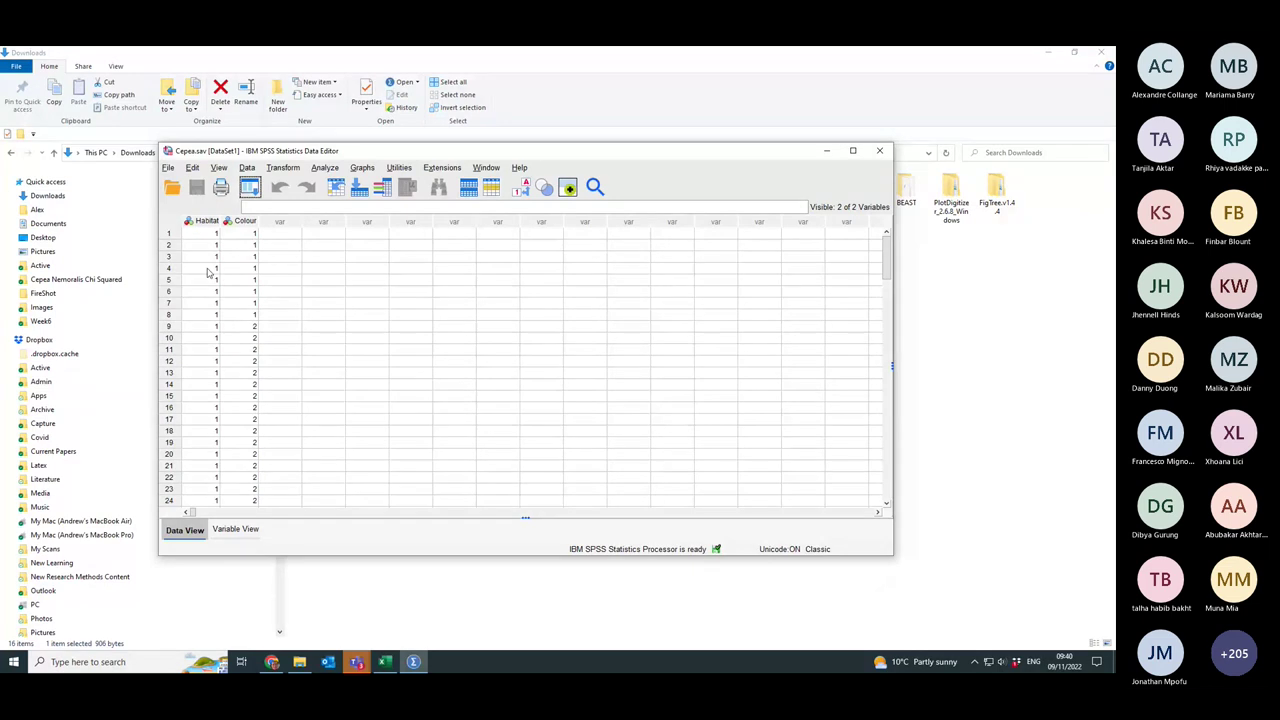
# Step: Scroll through the Data View grid to look over the coded Habitat and Colour cases
pyautogui.scroll(-20, 208, 270)
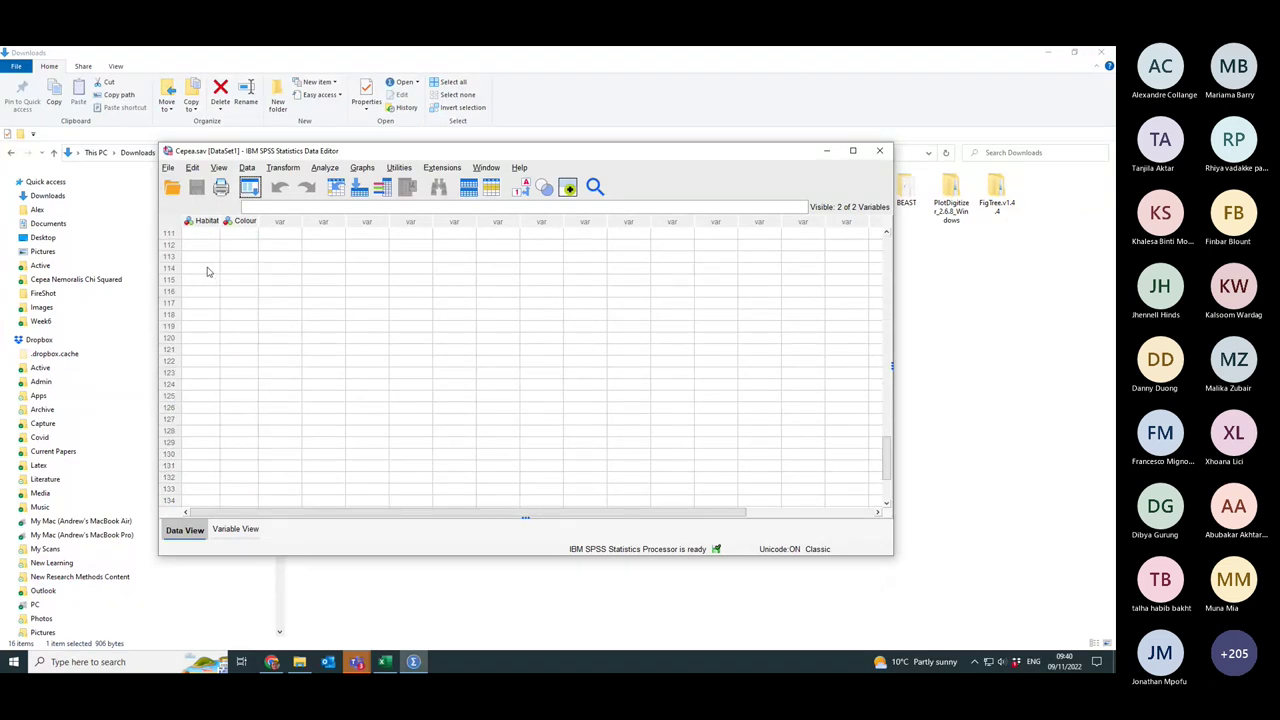
pyautogui.scroll(15, 208, 270)
pyautogui.scroll(20, 208, 270)
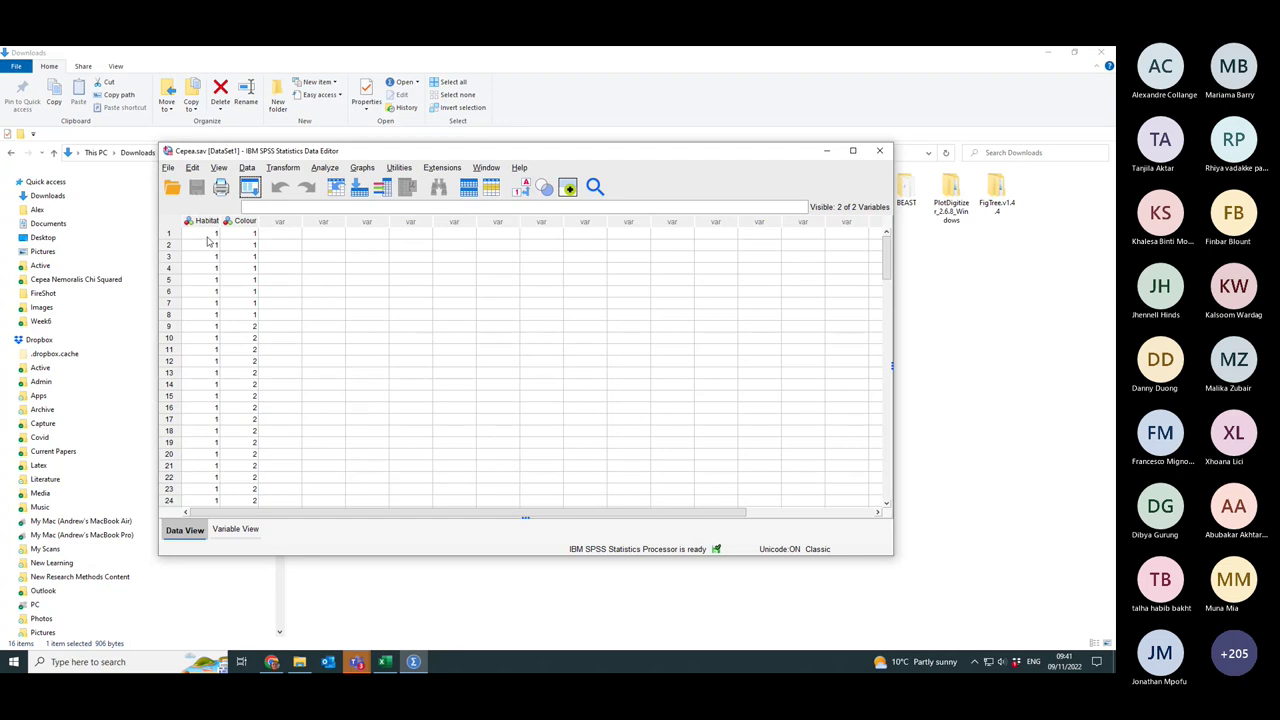
# Step: In Variable View, review the Habitat value labels, such as Coastal
pyautogui.click(244, 533)
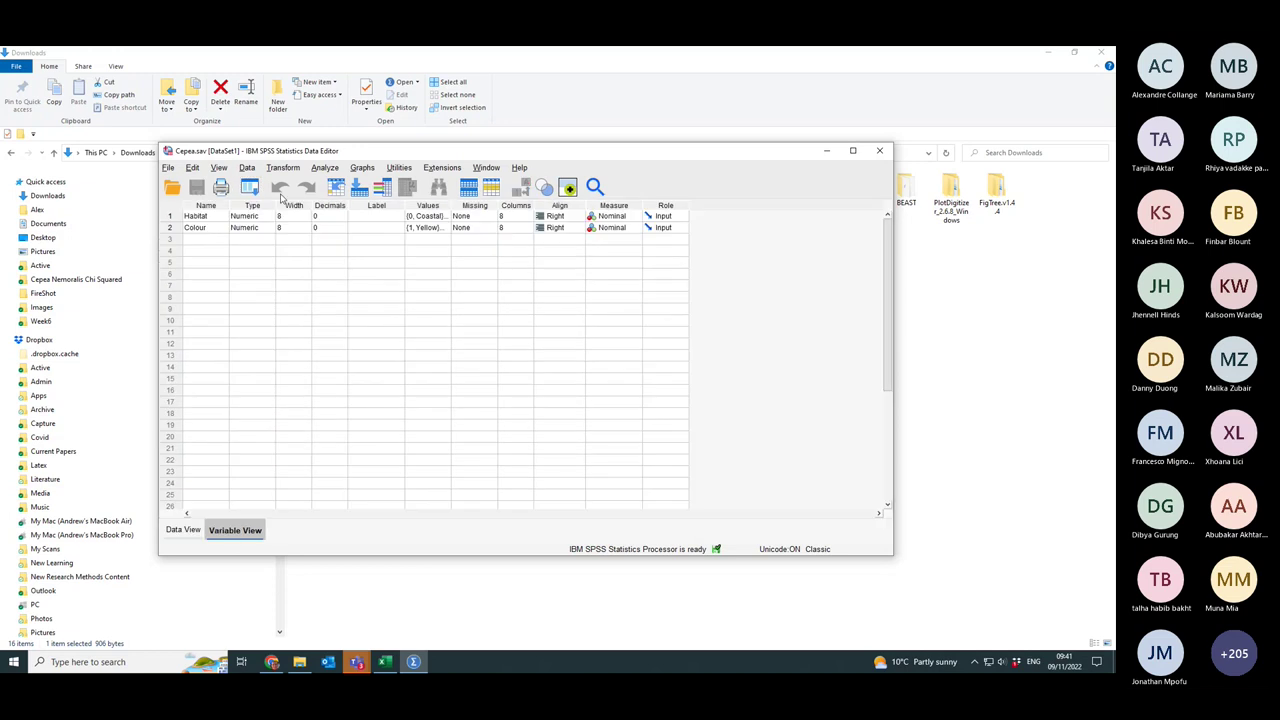
pyautogui.click(443, 219)
pyautogui.click(447, 216)
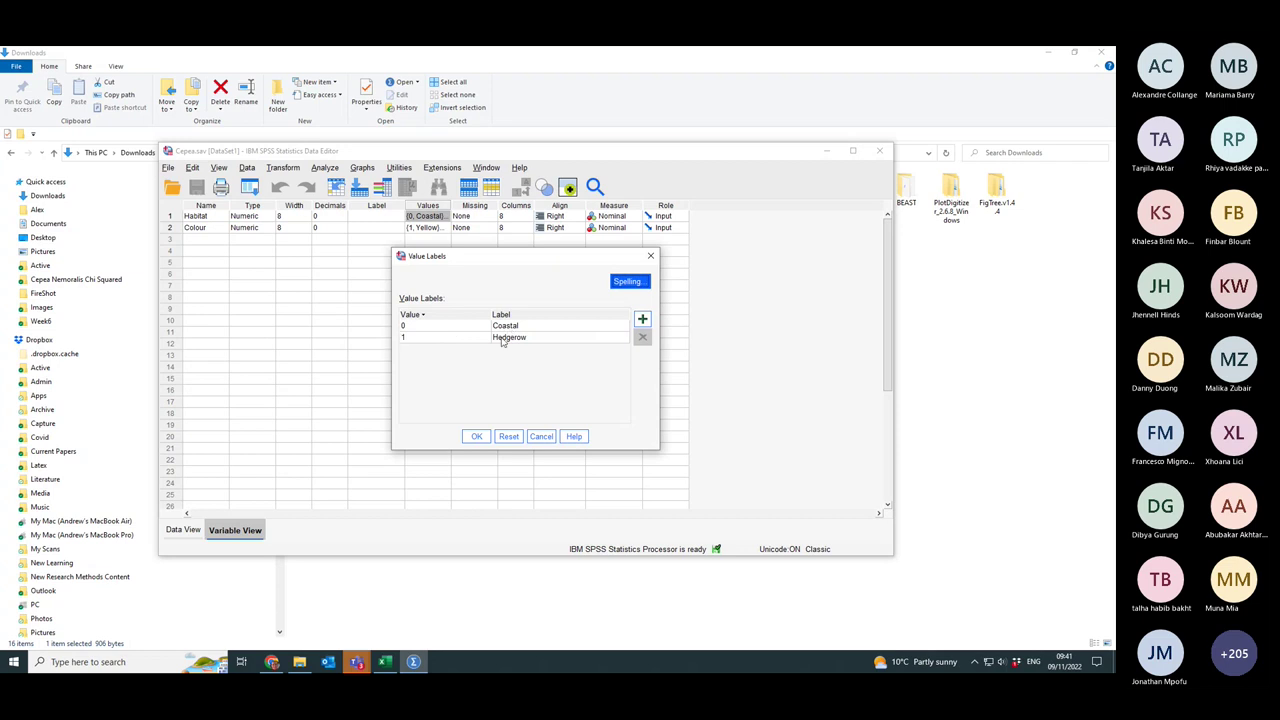
pyautogui.click(476, 436)
# Step: Review the Colour value labels, such as Yellow, then return to Data View
pyautogui.click(424, 228)
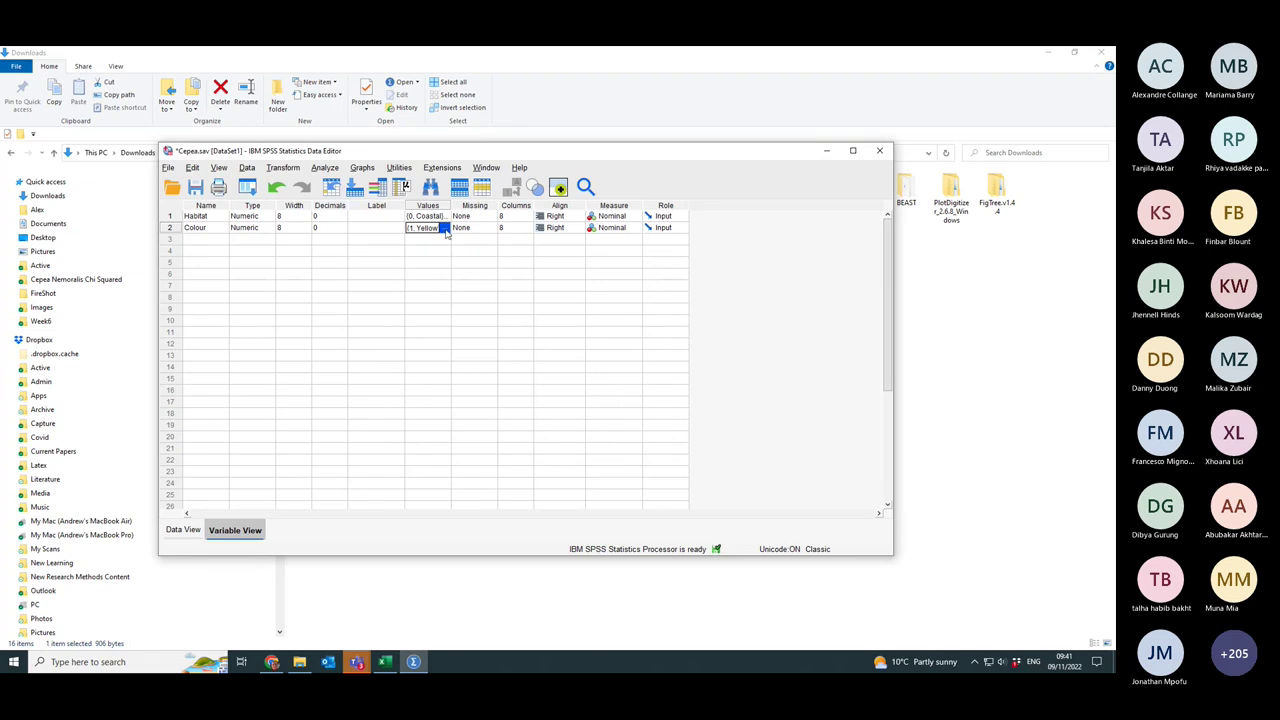
pyautogui.click(448, 228)
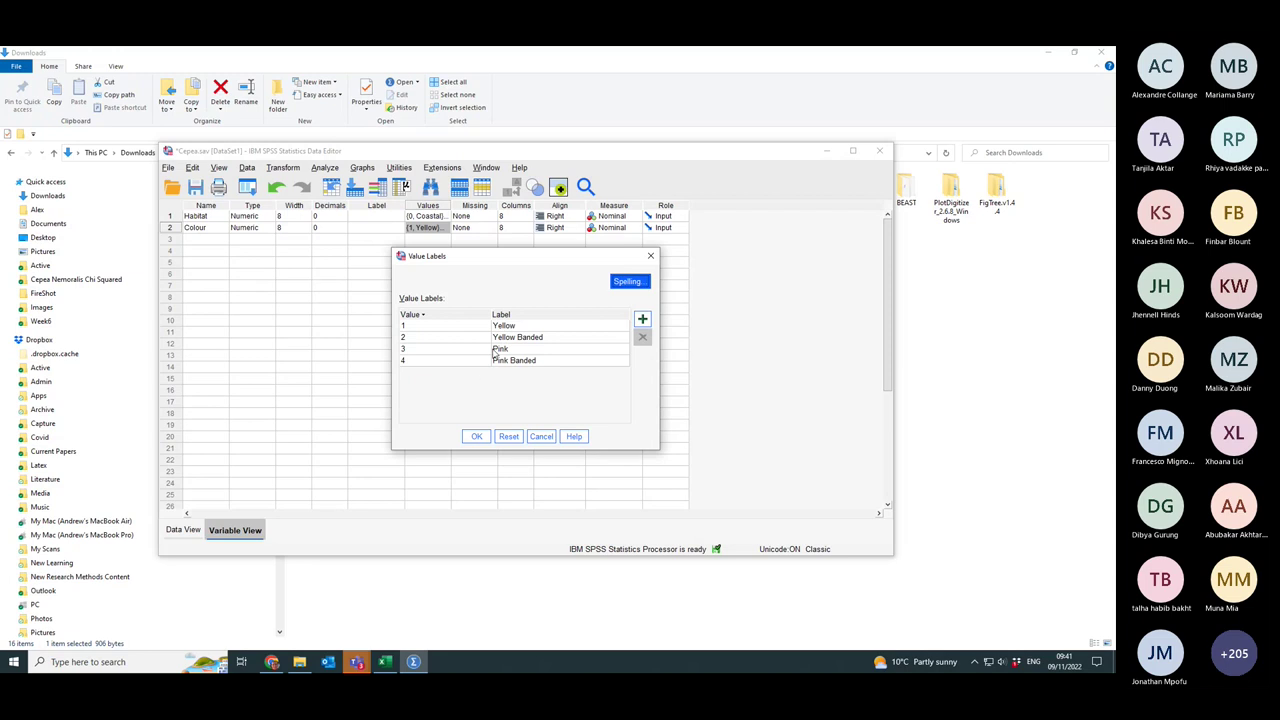
pyautogui.click(480, 441)
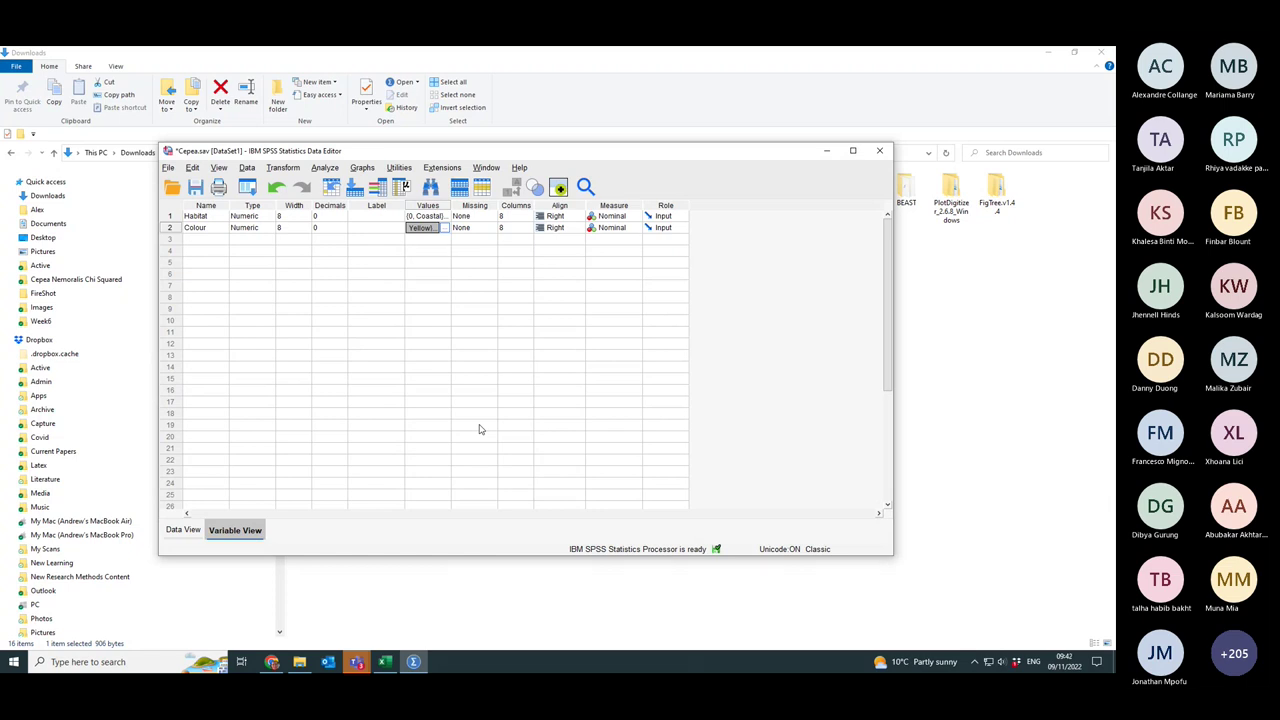
pyautogui.click(184, 530)
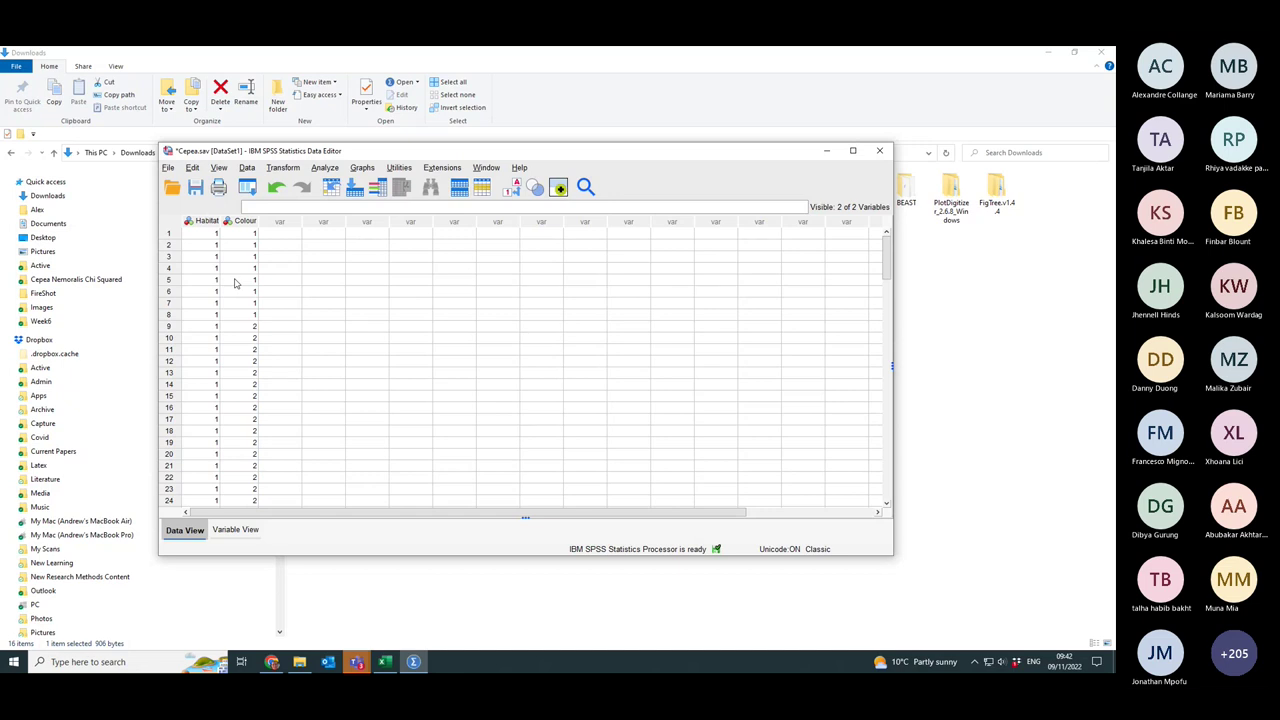
# Step: Scroll through the 105 cases and bring up the Analyze menu
pyautogui.click(246, 167)
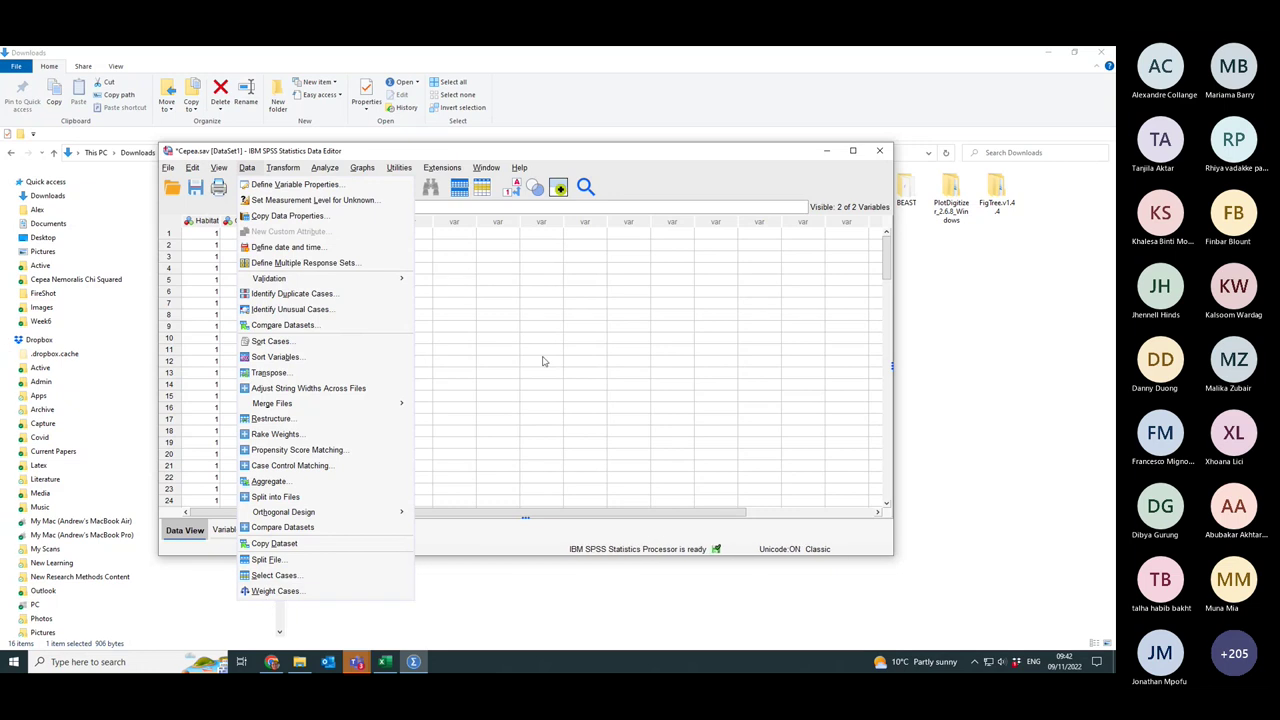
pyautogui.click(500, 154)
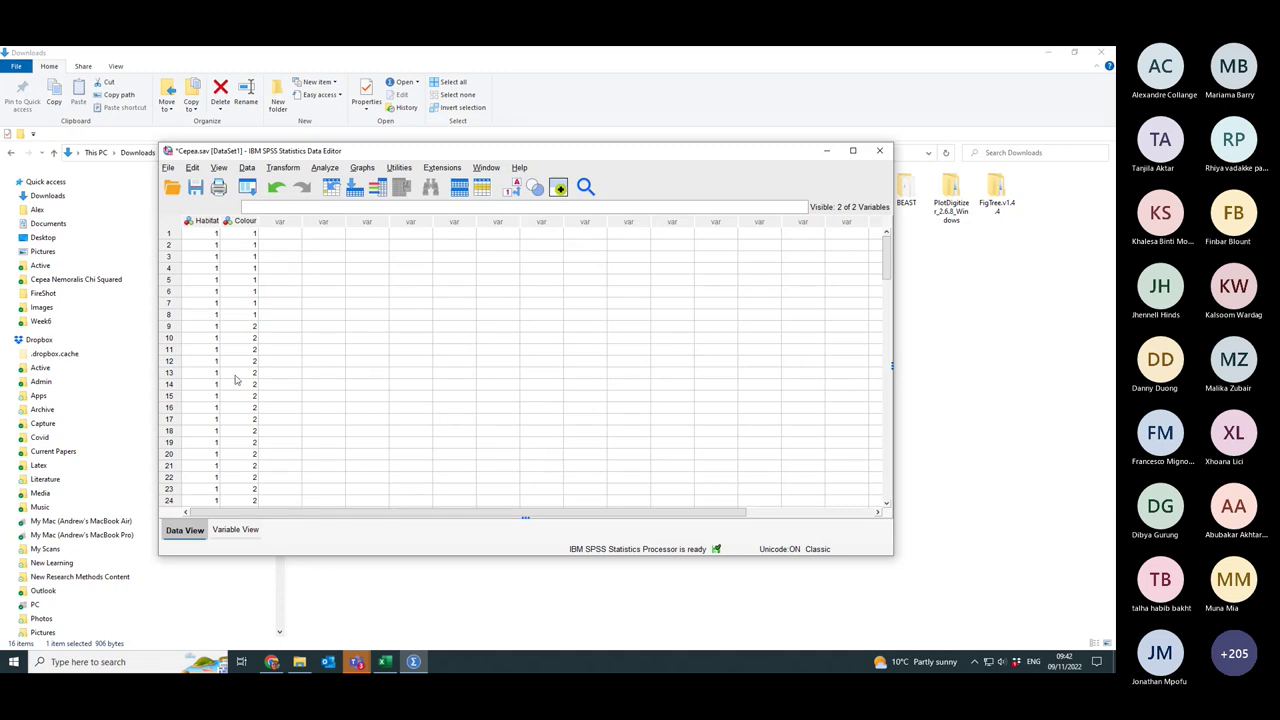
pyautogui.scroll(-10, 258, 400)
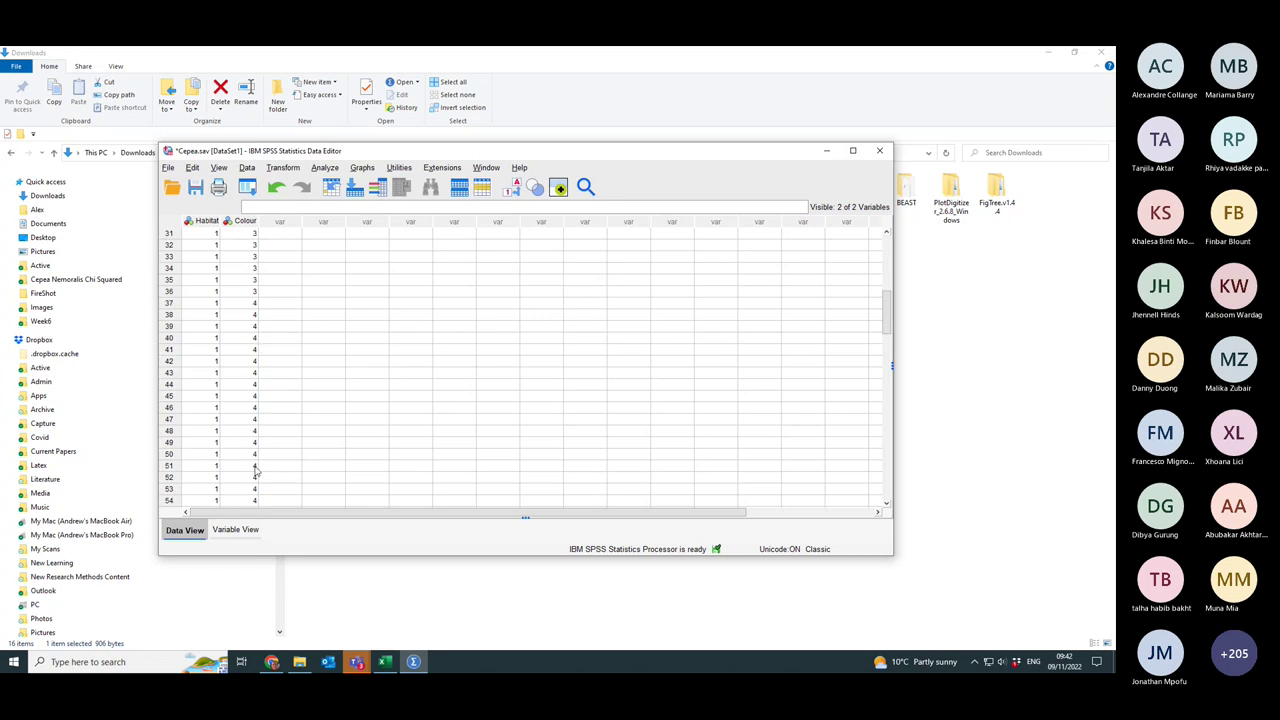
pyautogui.scroll(-3, 256, 422)
pyautogui.scroll(-17, 304, 418)
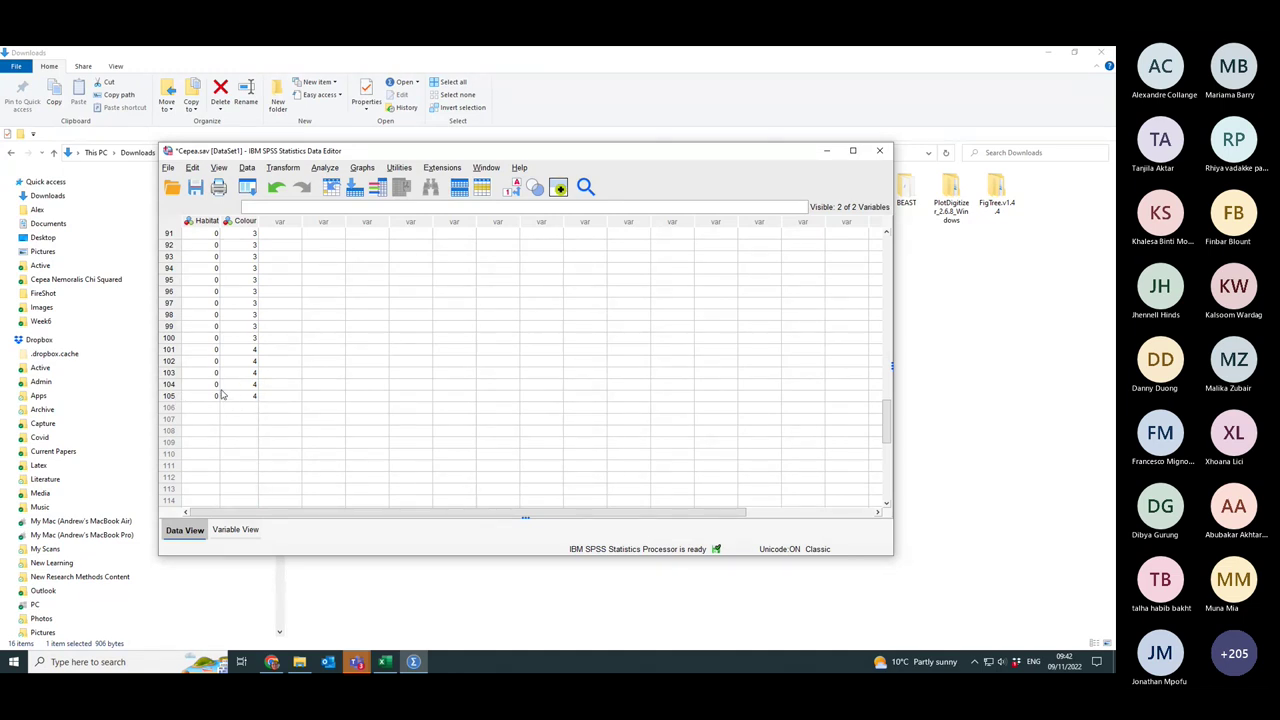
pyautogui.scroll(20, 378, 341)
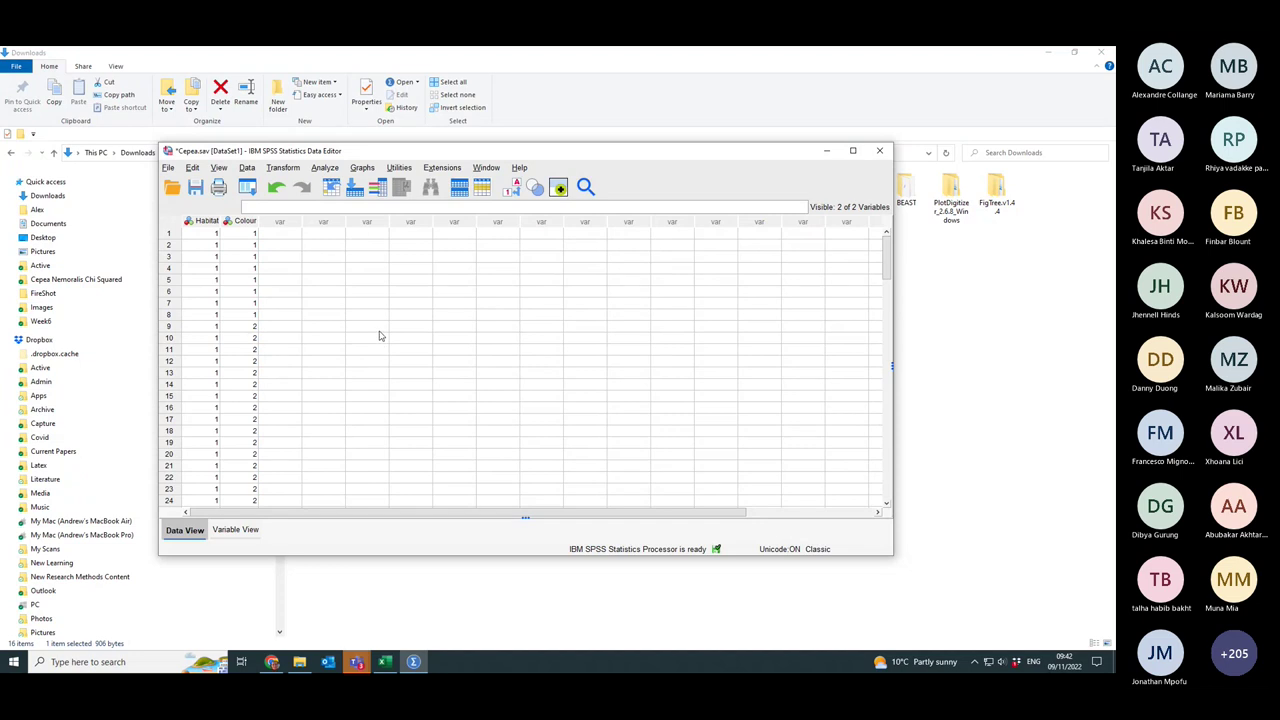
pyautogui.click(324, 168)
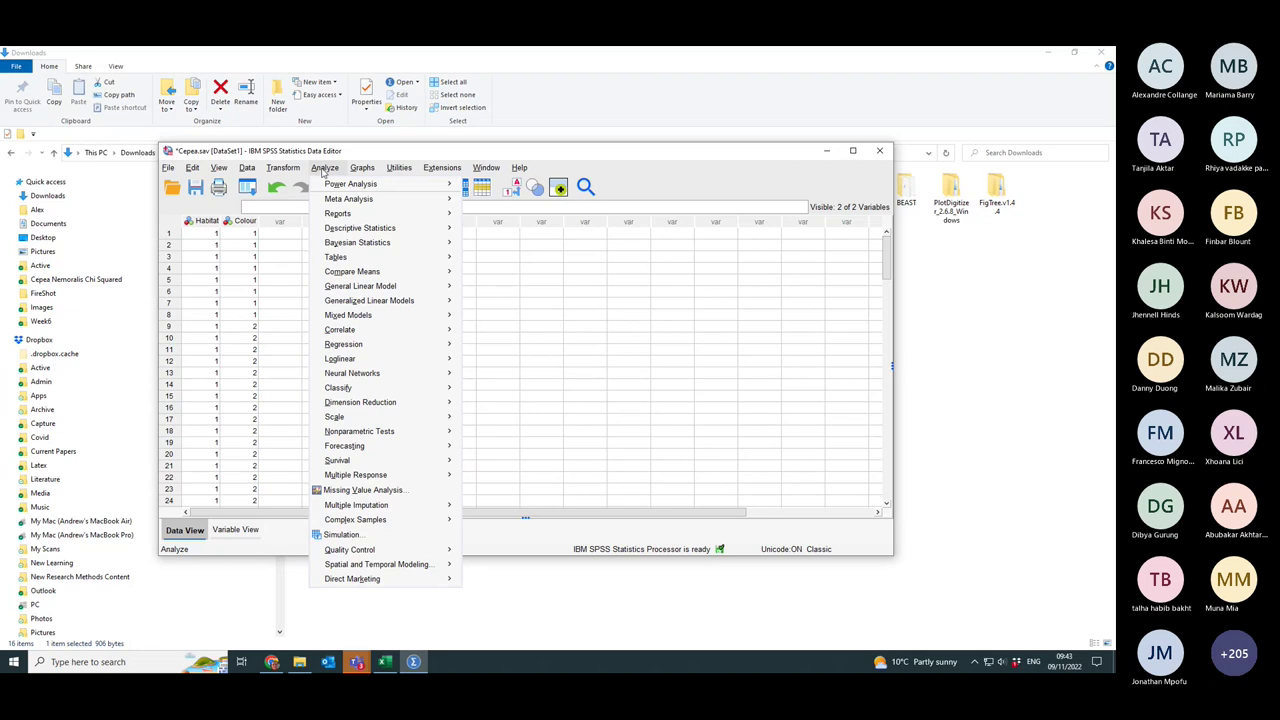
# Step: Open Crosstabs with Habitat in Row(s) and Colour in Column(s), then bring up Statistics
pyautogui.moveTo(375, 229)
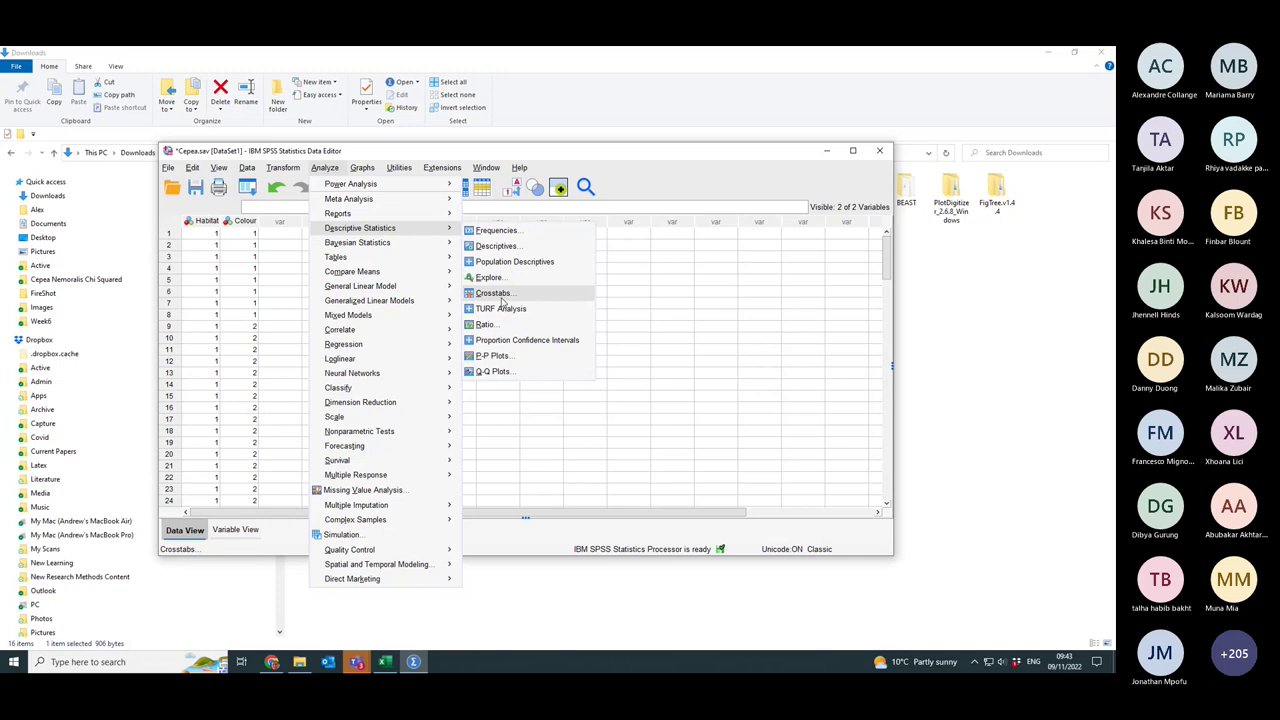
pyautogui.click(502, 300)
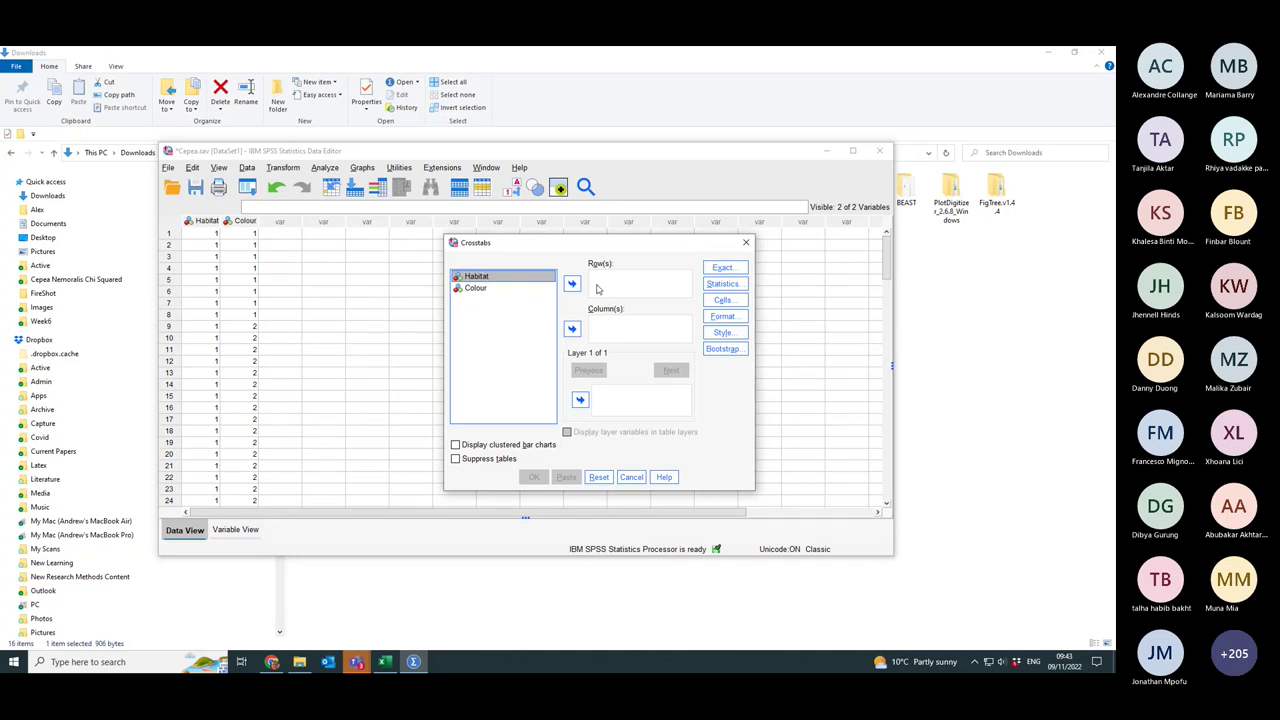
pyautogui.click(572, 284)
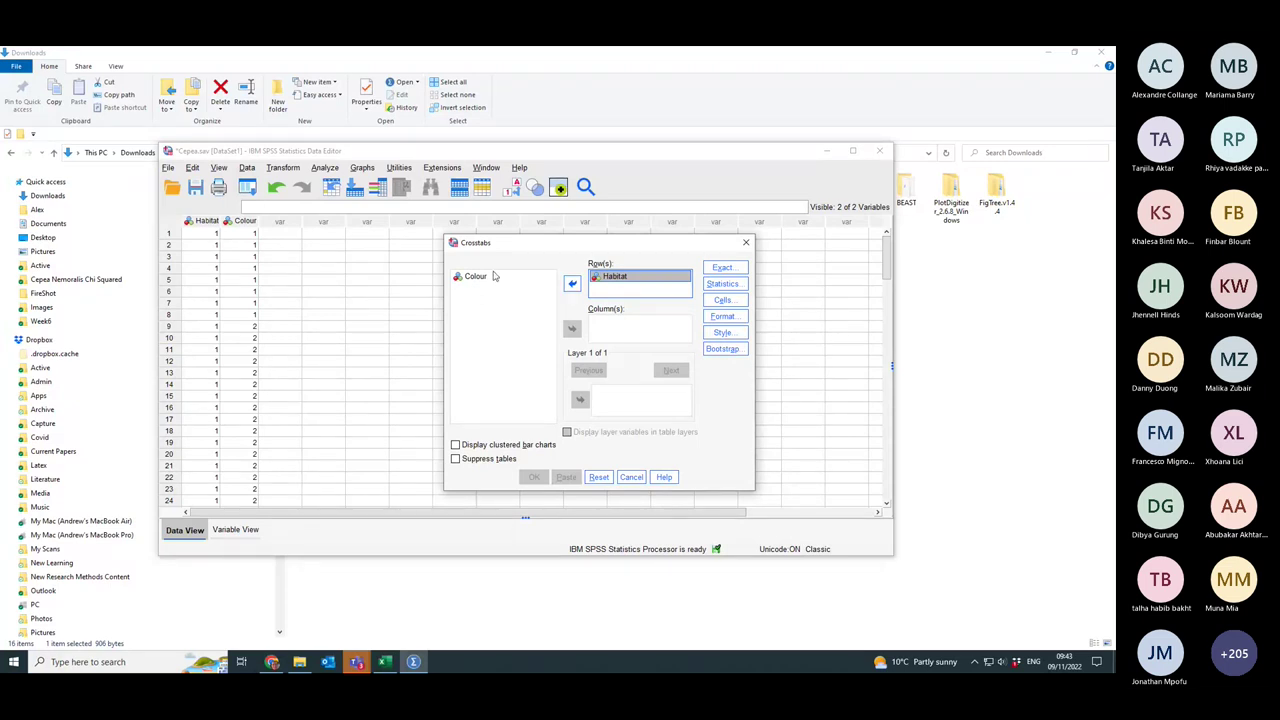
pyautogui.click(492, 278)
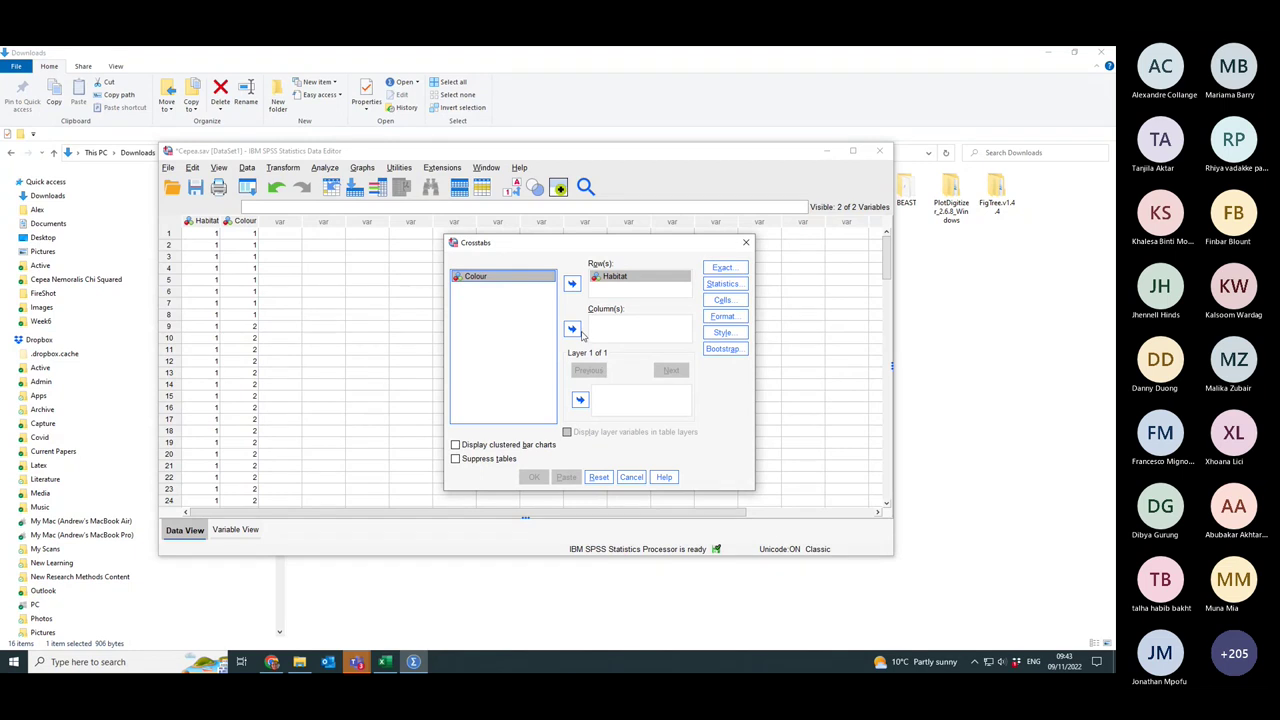
pyautogui.click(574, 330)
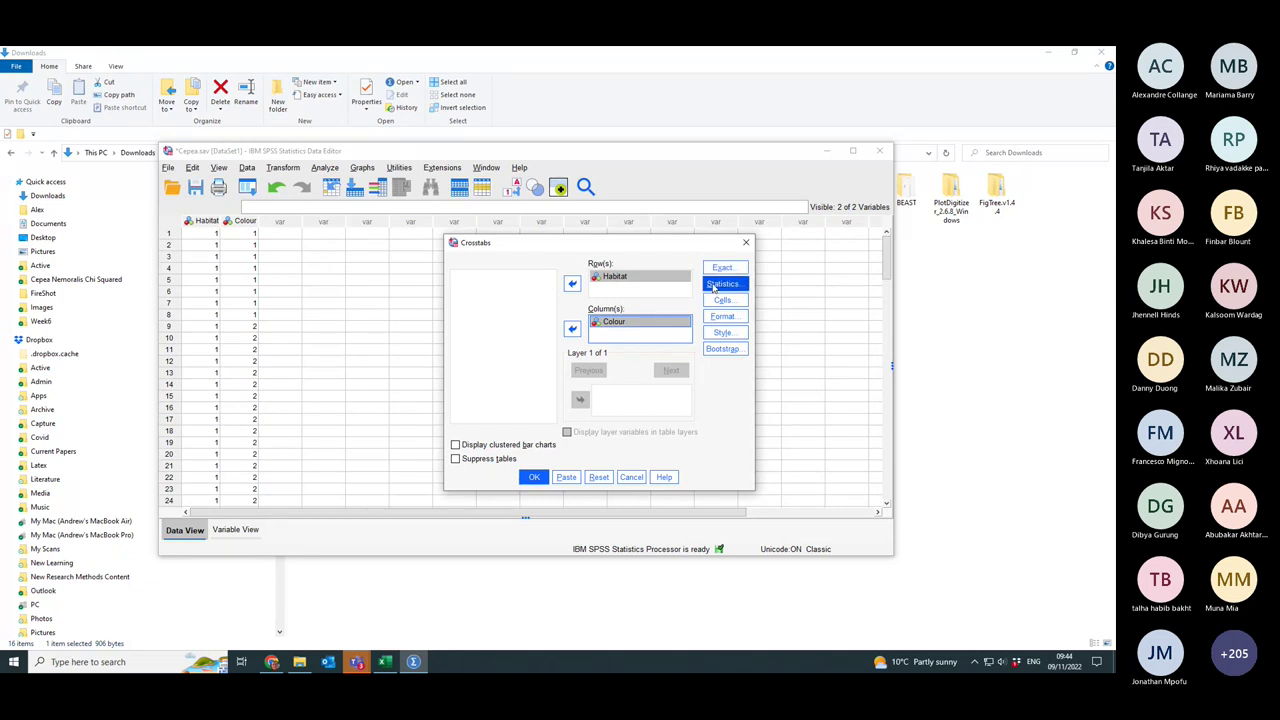
pyautogui.click(713, 286)
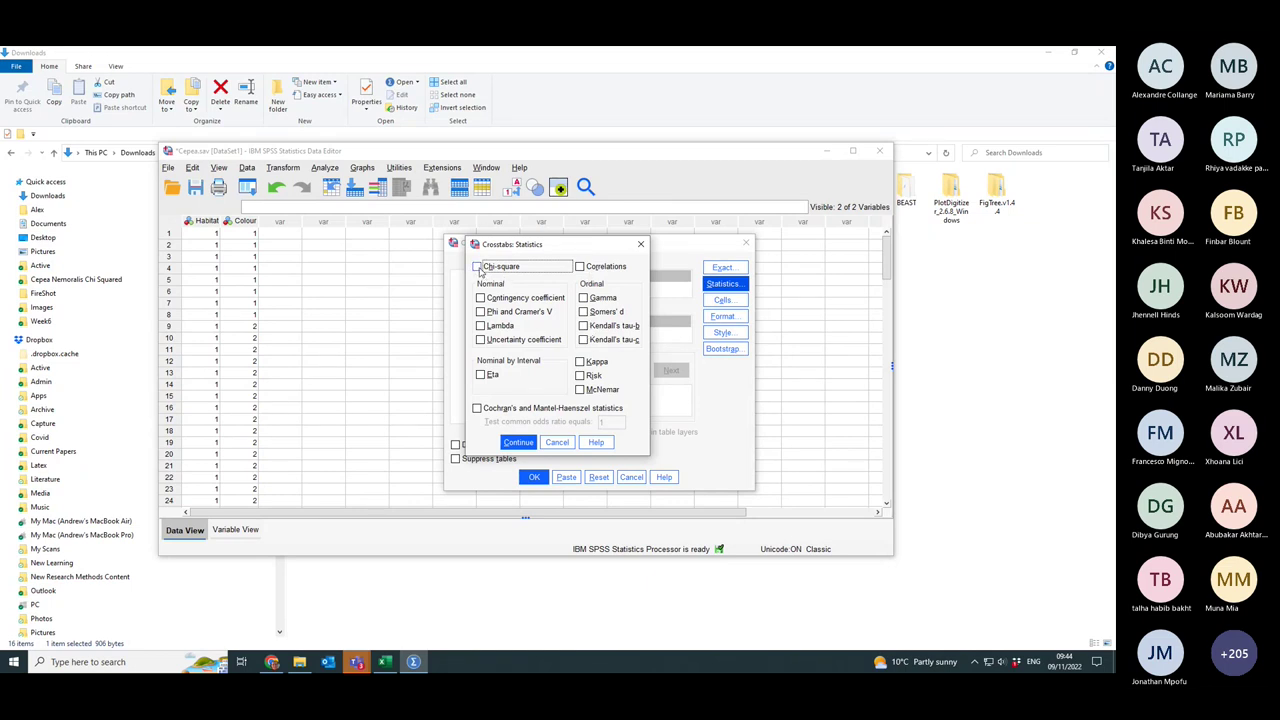
# Step: Run the crosstab with Chi-square ticked, giving Pearson Chi-Square 15.185, df 3, p .002
pyautogui.click(479, 267)
pyautogui.click(522, 446)
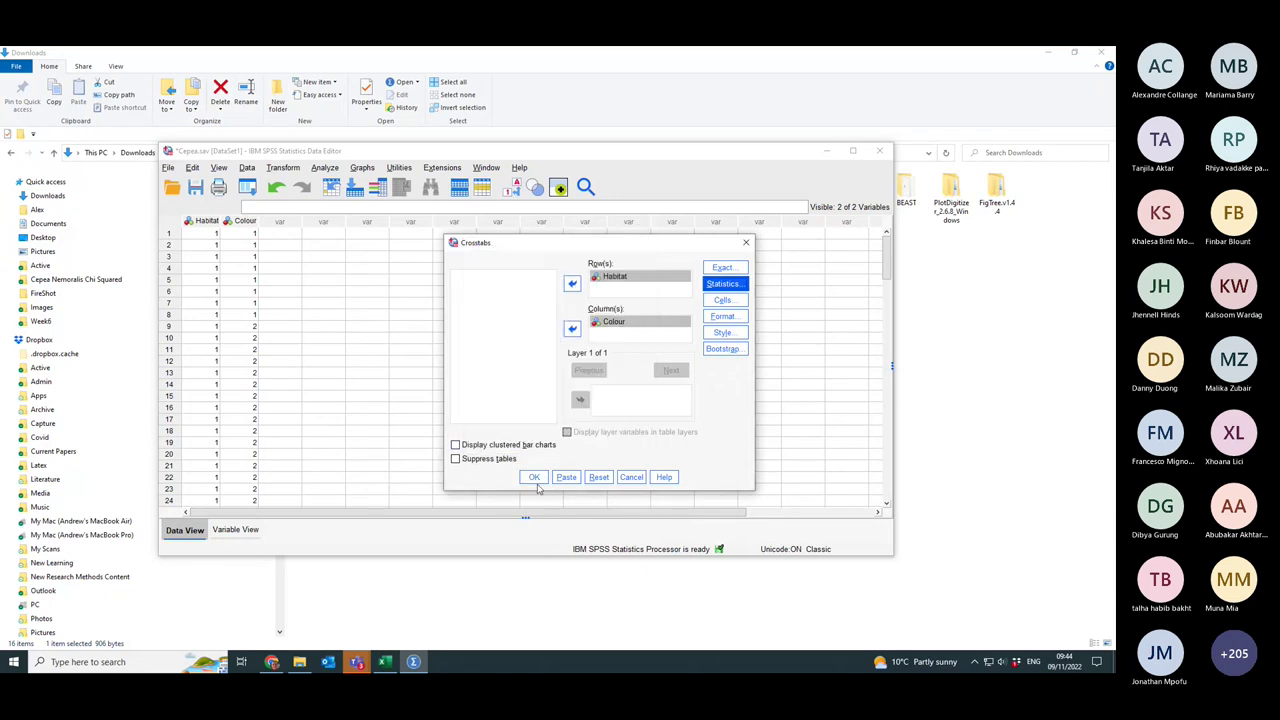
pyautogui.click(534, 478)
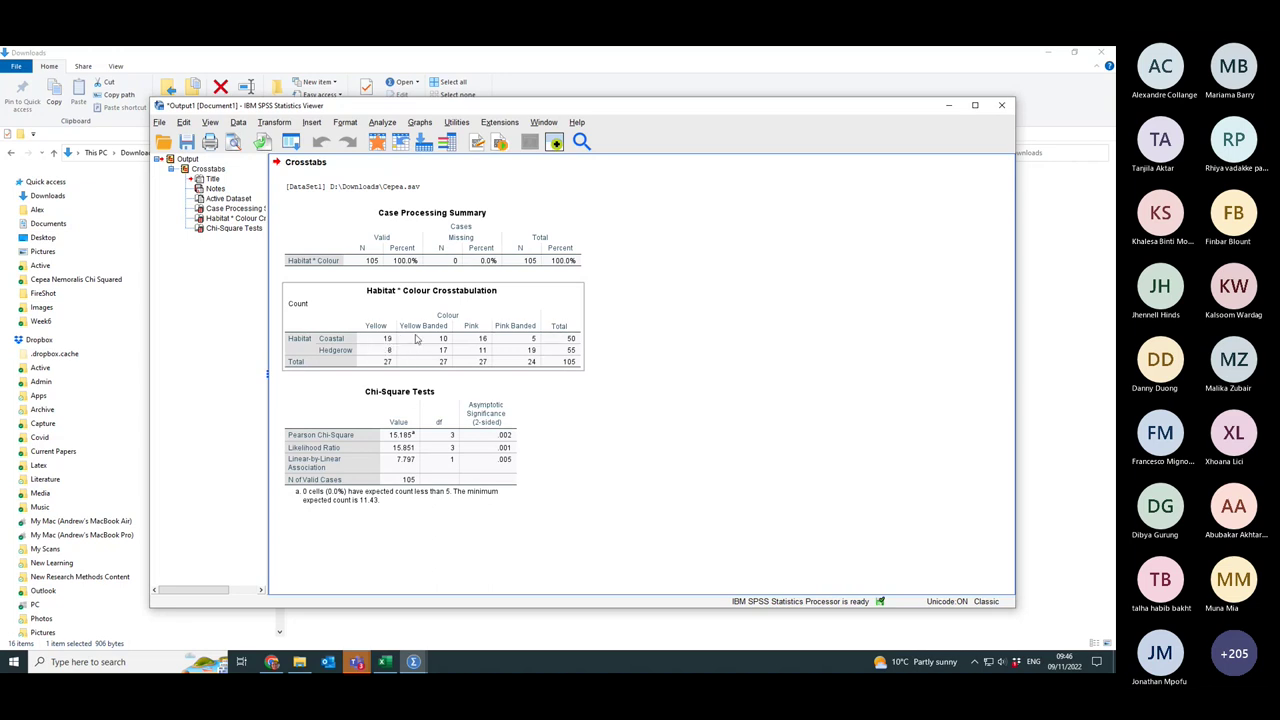
pyautogui.click(395, 432)
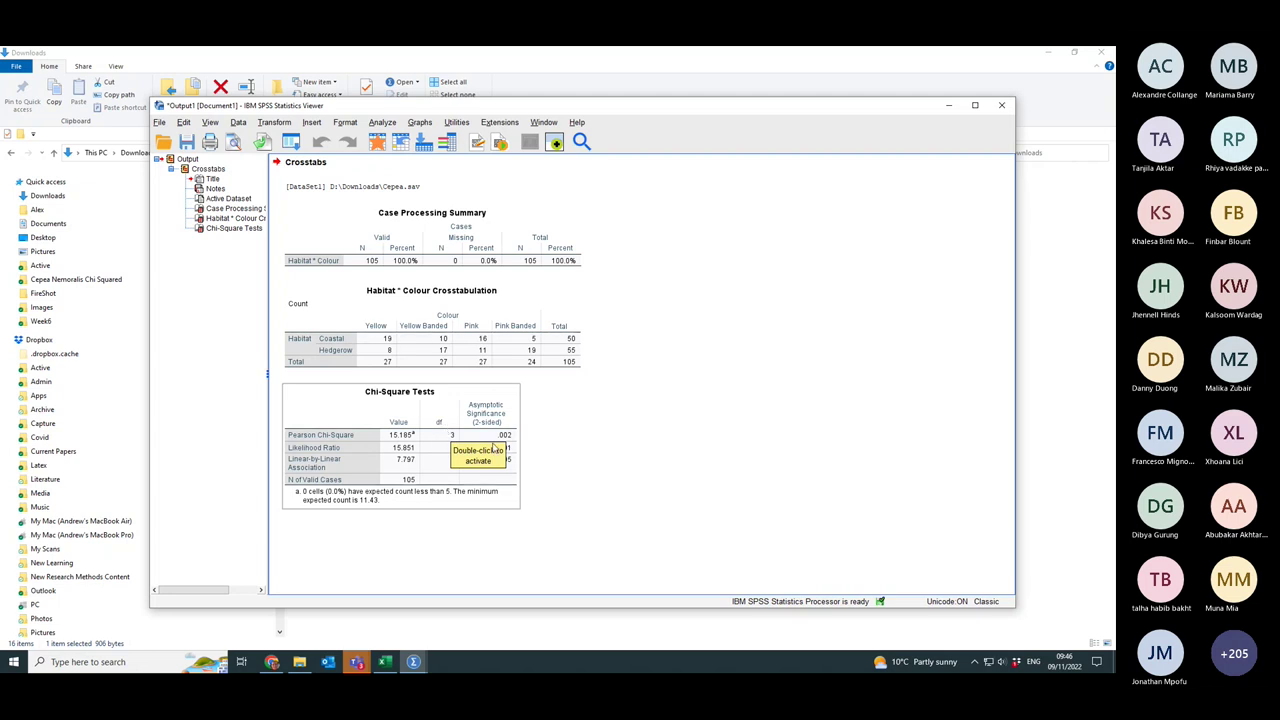
pyautogui.click(760, 531)
pyautogui.click(360, 336)
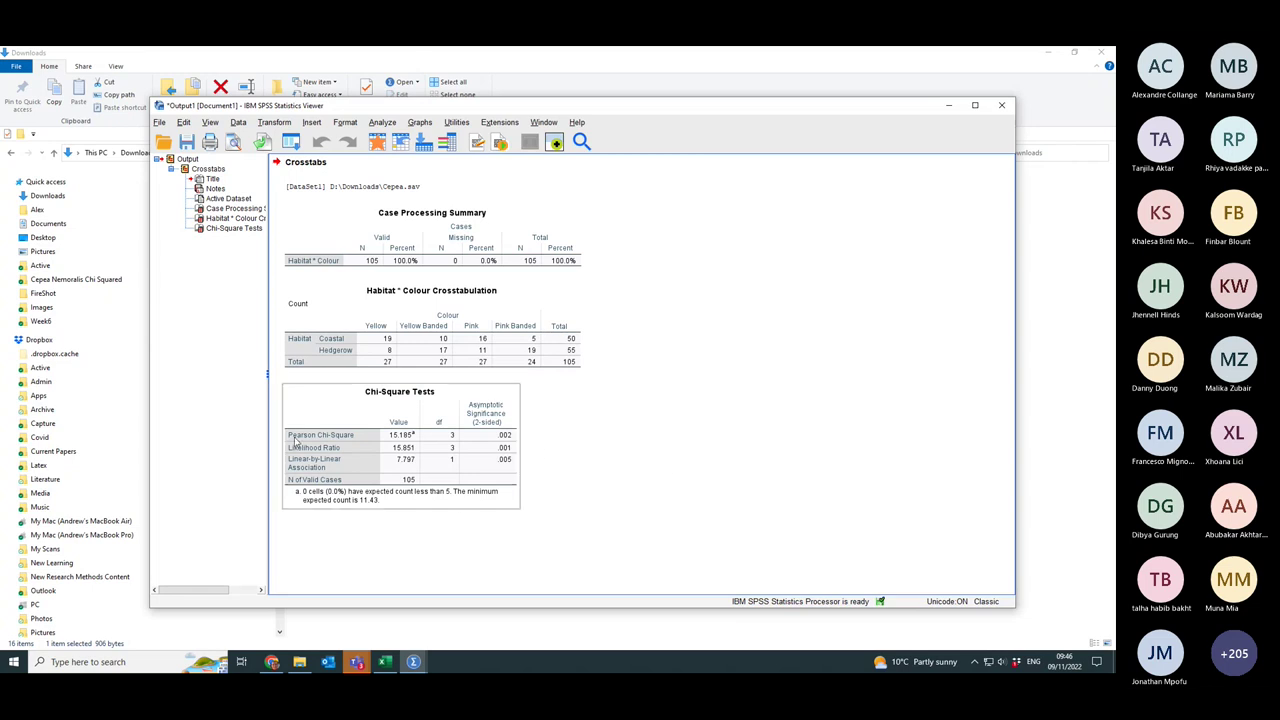
pyautogui.click(295, 441)
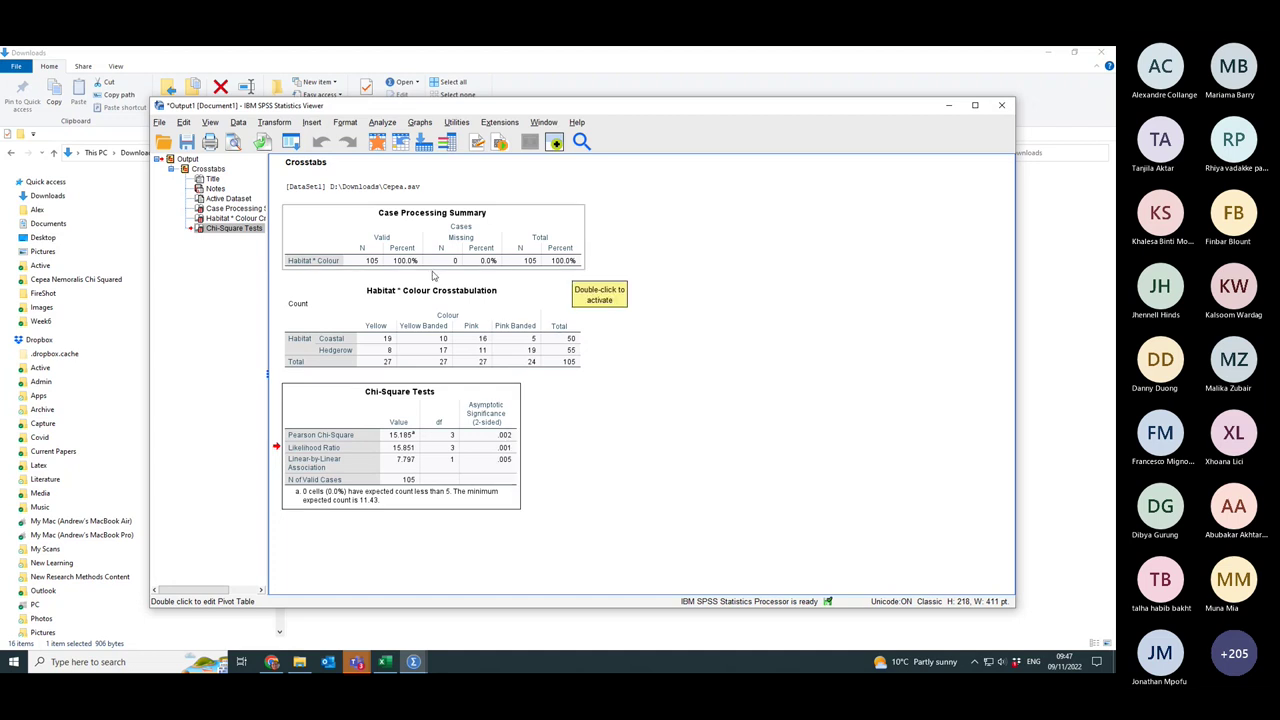
pyautogui.click(381, 123)
# Step: Open Analyze > Nonparametric Tests > Independent Samples
pyautogui.moveTo(431, 389)
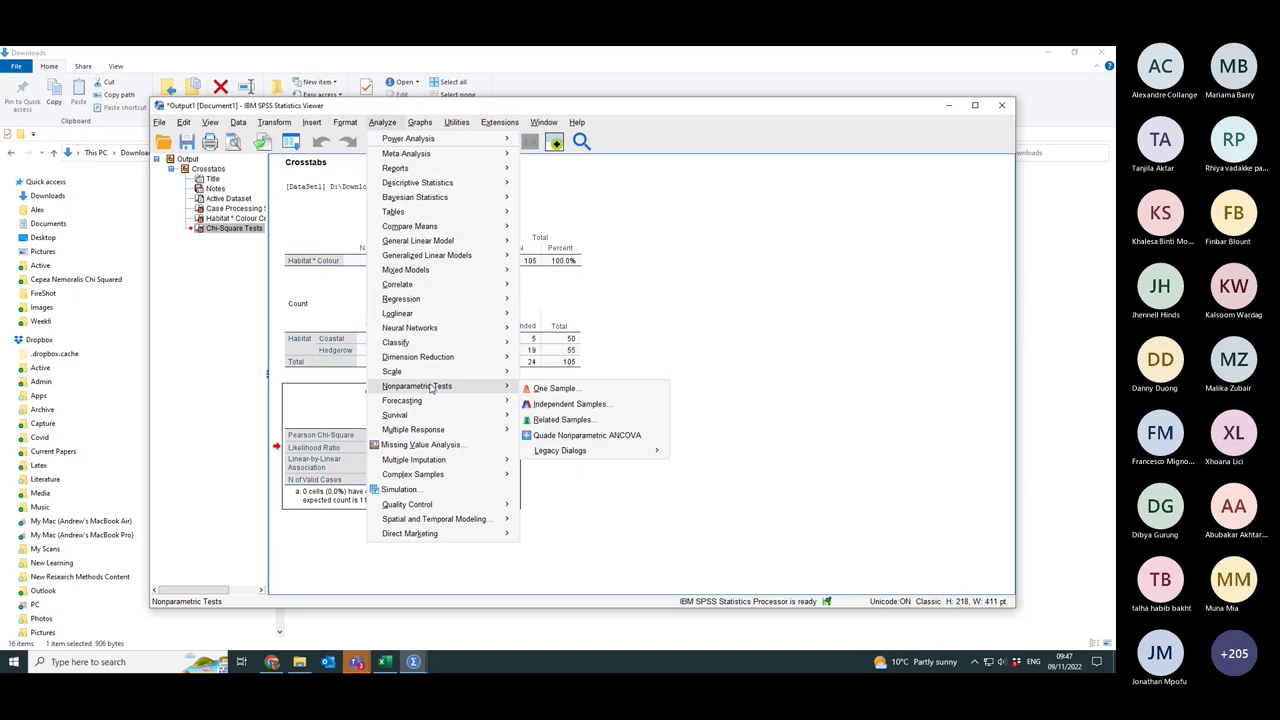
pyautogui.click(556, 405)
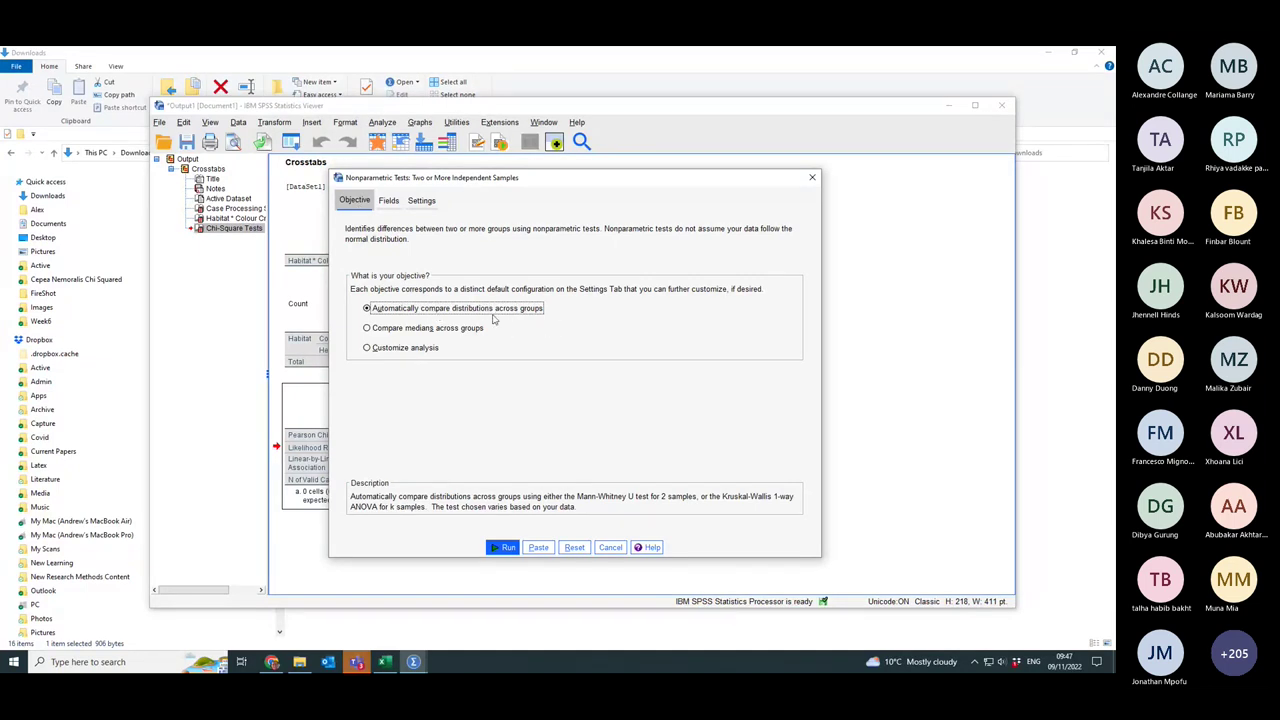
pyautogui.click(388, 201)
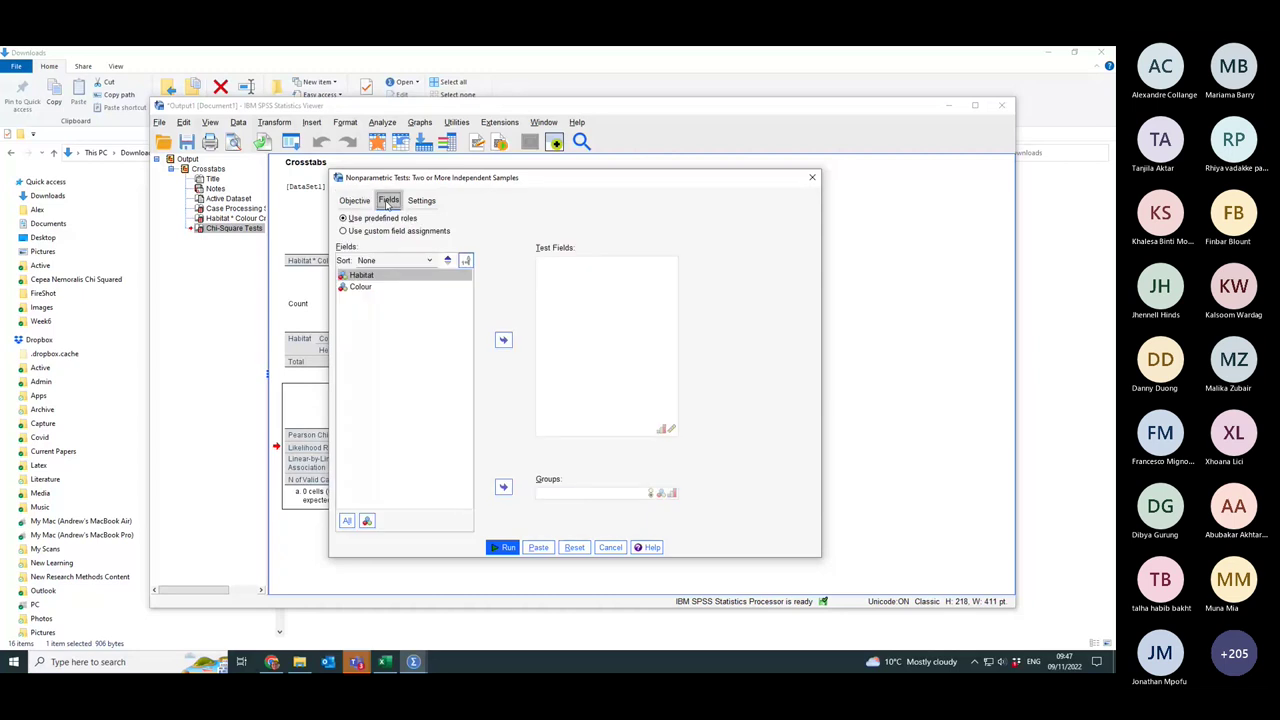
pyautogui.click(360, 287)
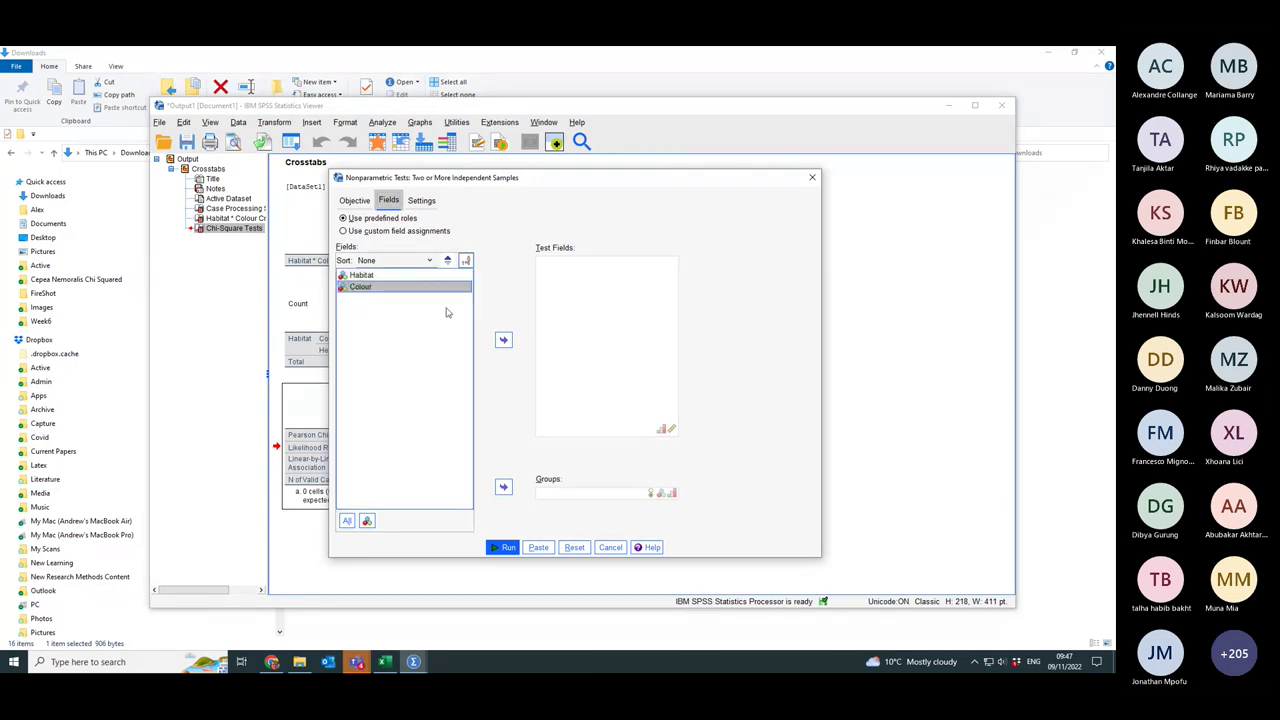
pyautogui.click(504, 341)
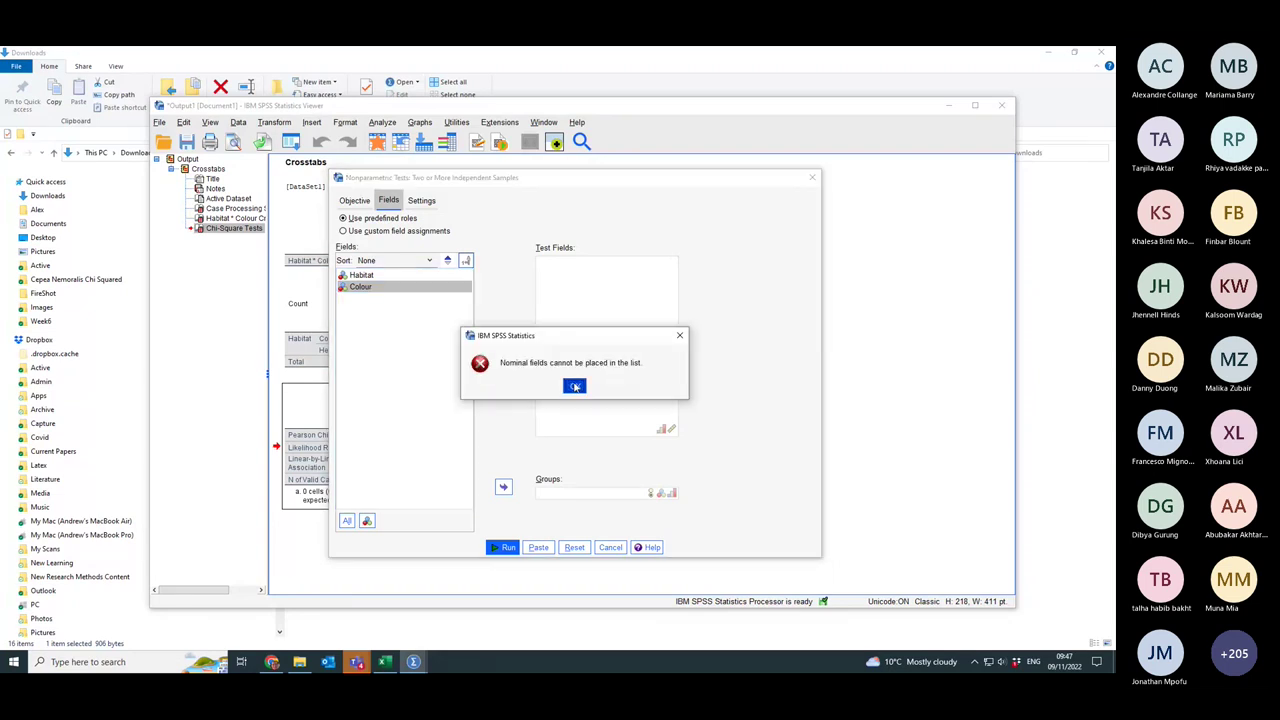
pyautogui.click(574, 386)
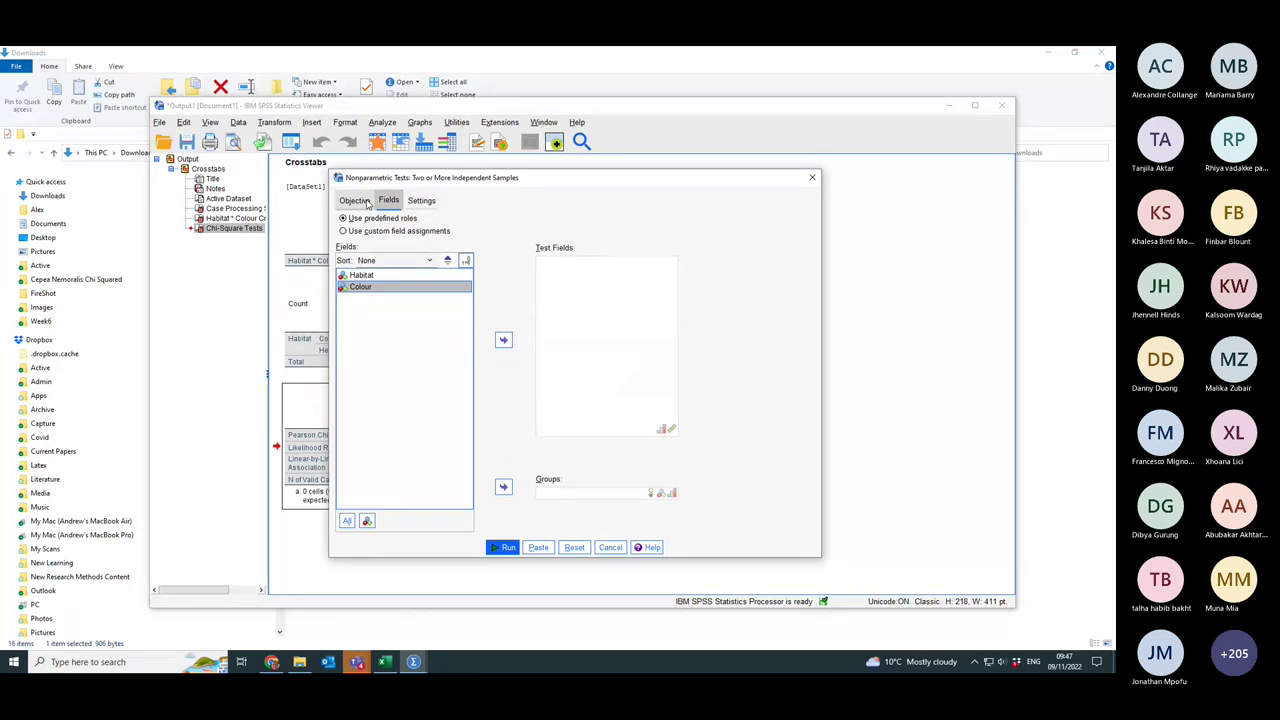
pyautogui.click(355, 200)
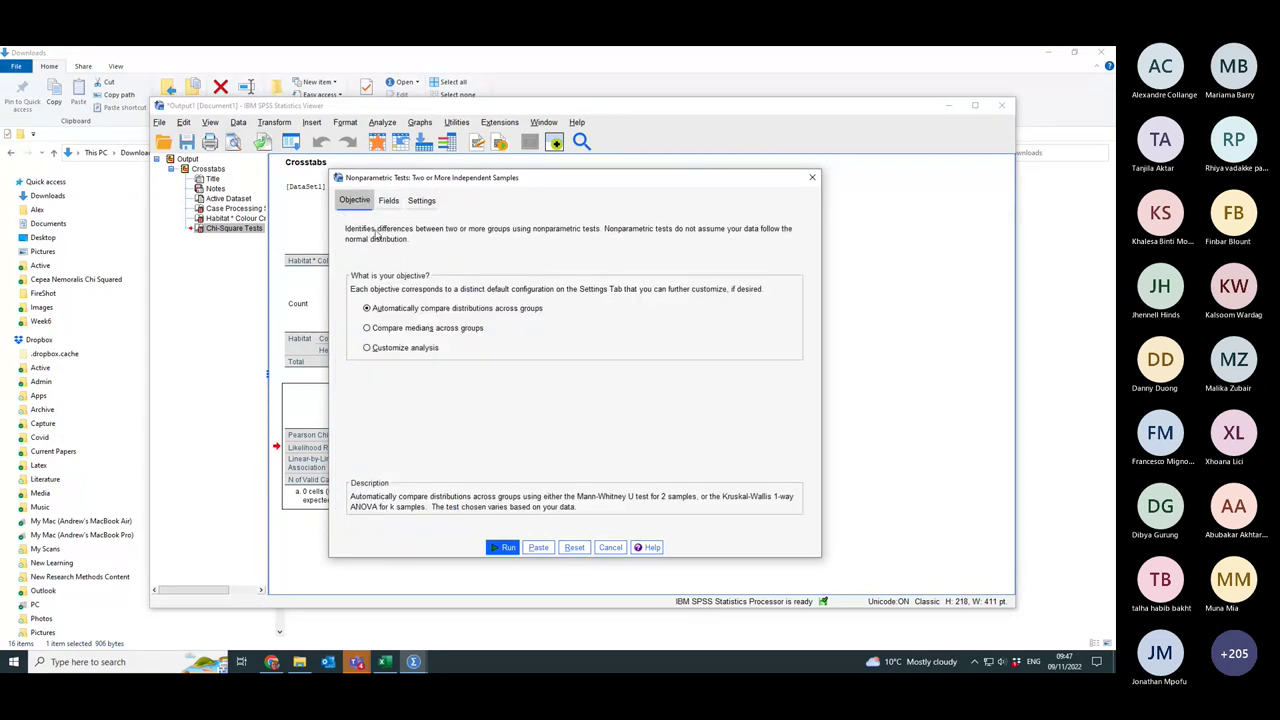
# Step: Try adding Colour as a test field under Customize analysis, dismiss the nominal-field error, and close the dialog
pyautogui.click(366, 348)
pyautogui.click(388, 200)
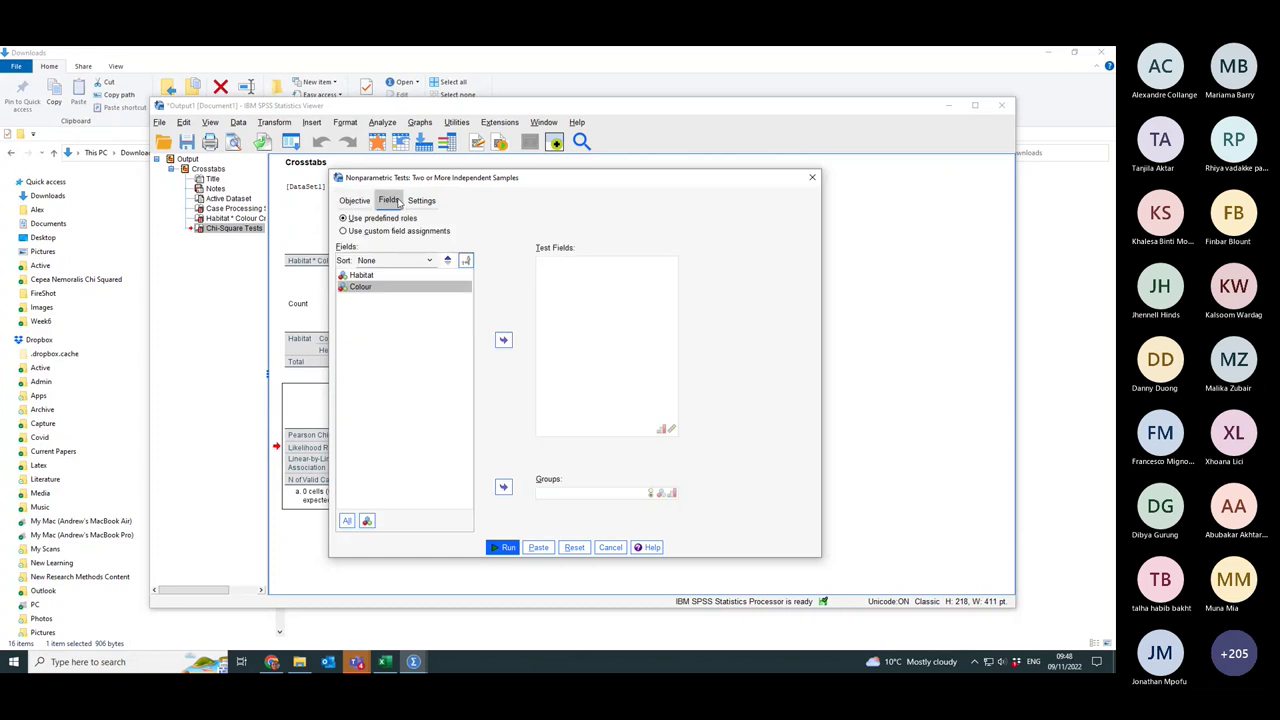
pyautogui.click(376, 289)
pyautogui.click(503, 340)
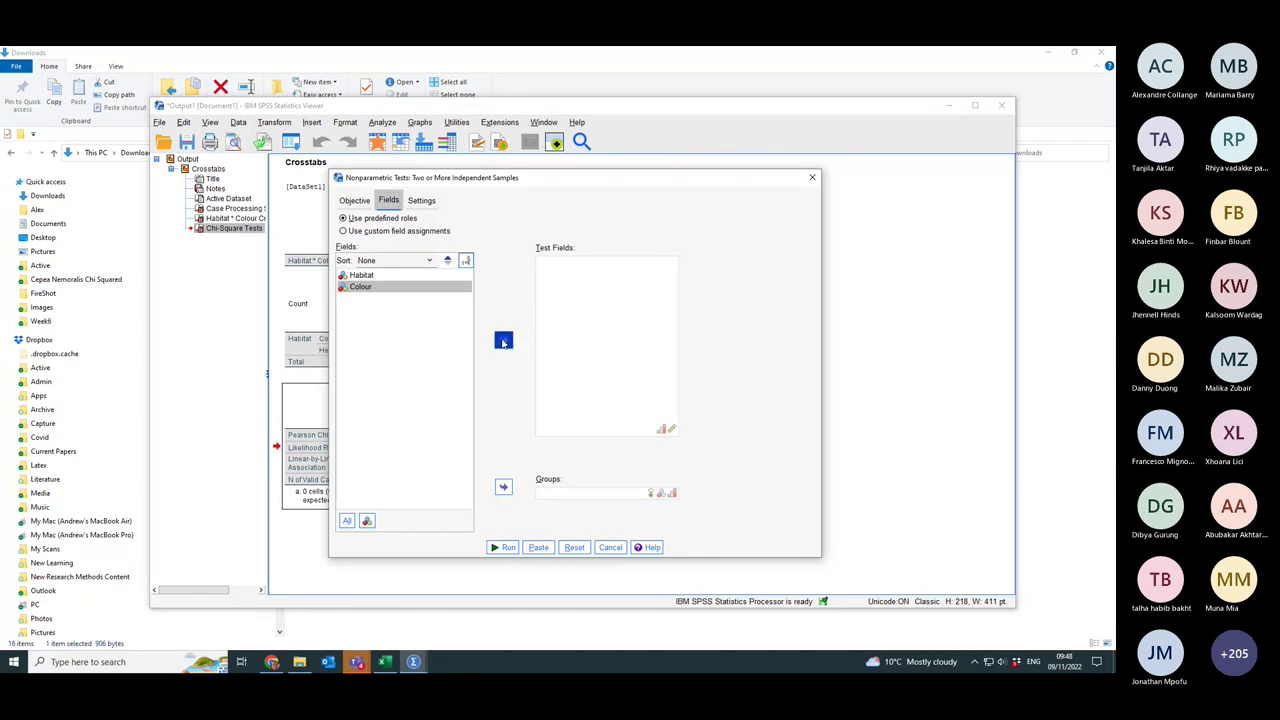
pyautogui.click(576, 386)
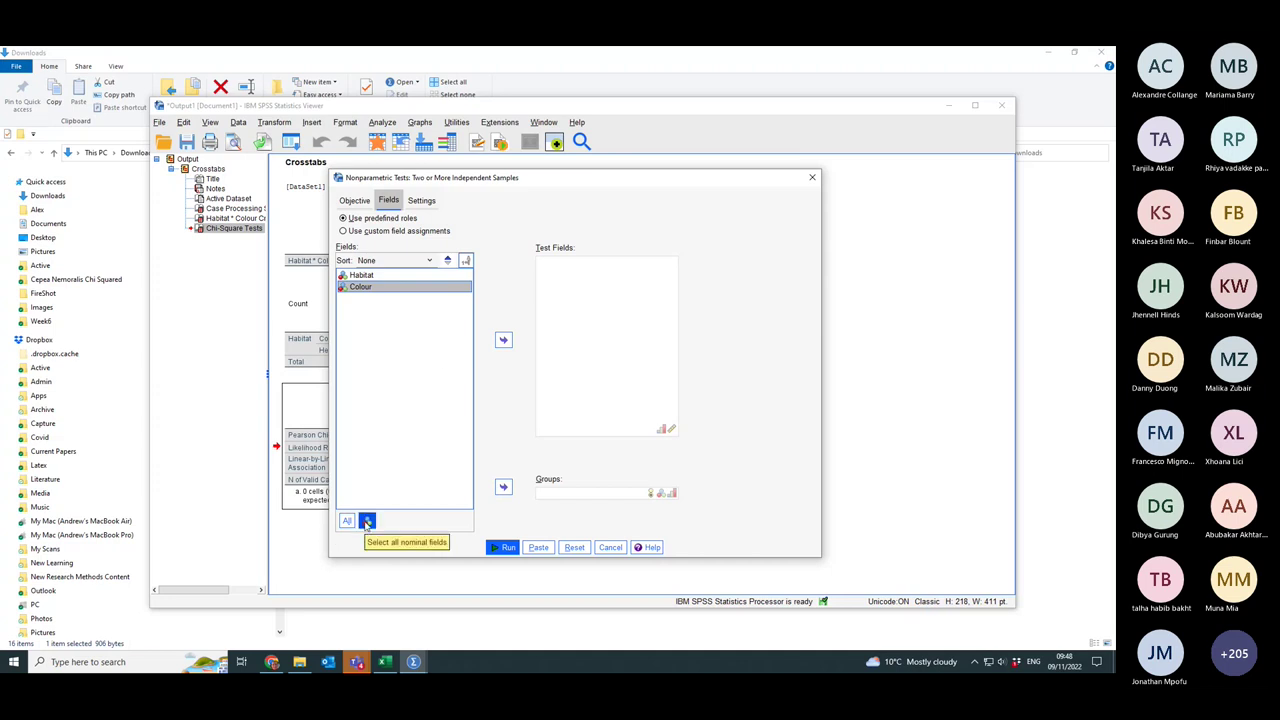
pyautogui.click(354, 200)
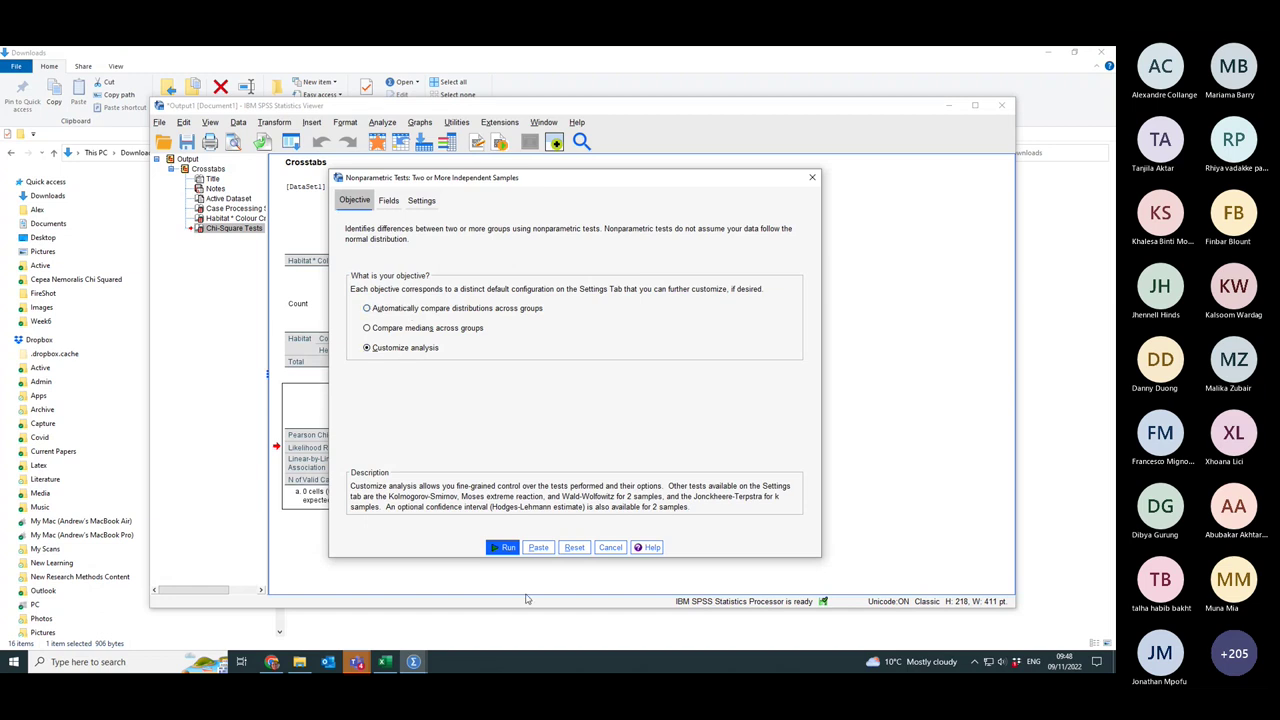
pyautogui.click(810, 181)
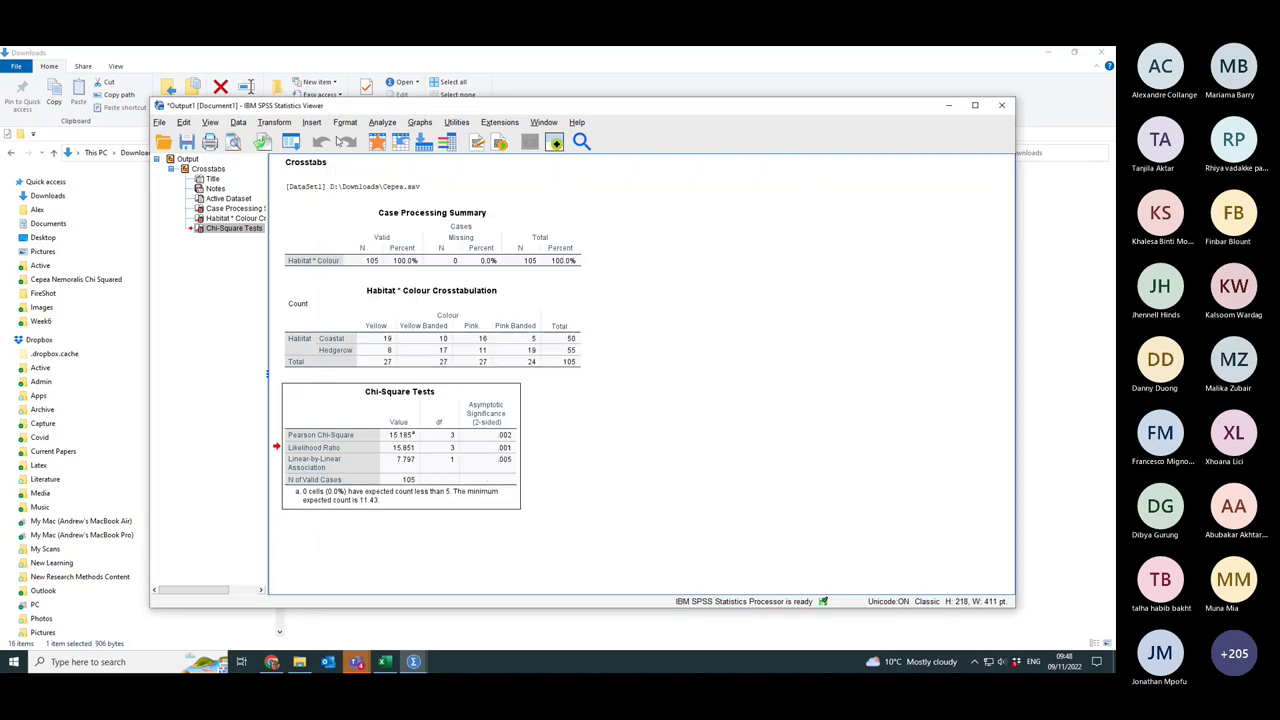
# Step: Run legacy Chi-square on Habitat and Colour: .238 (p .626) and .257 (p .968)
pyautogui.click(383, 123)
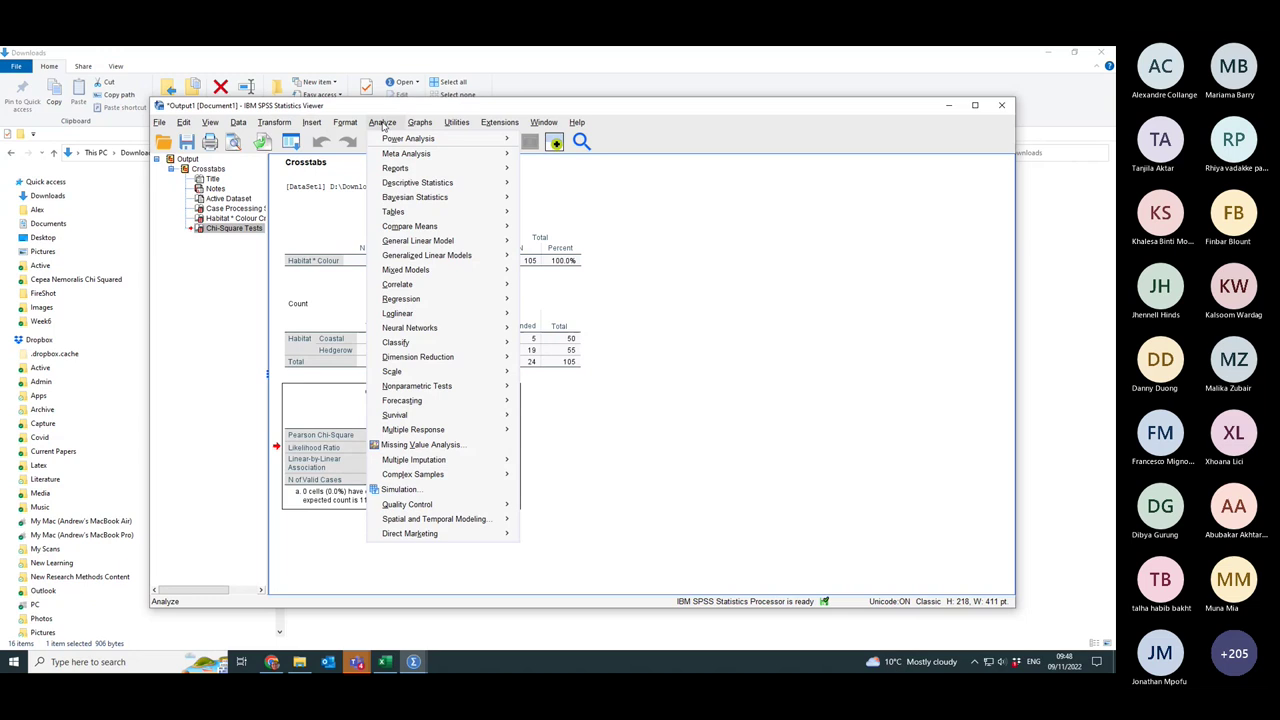
pyautogui.moveTo(418, 393)
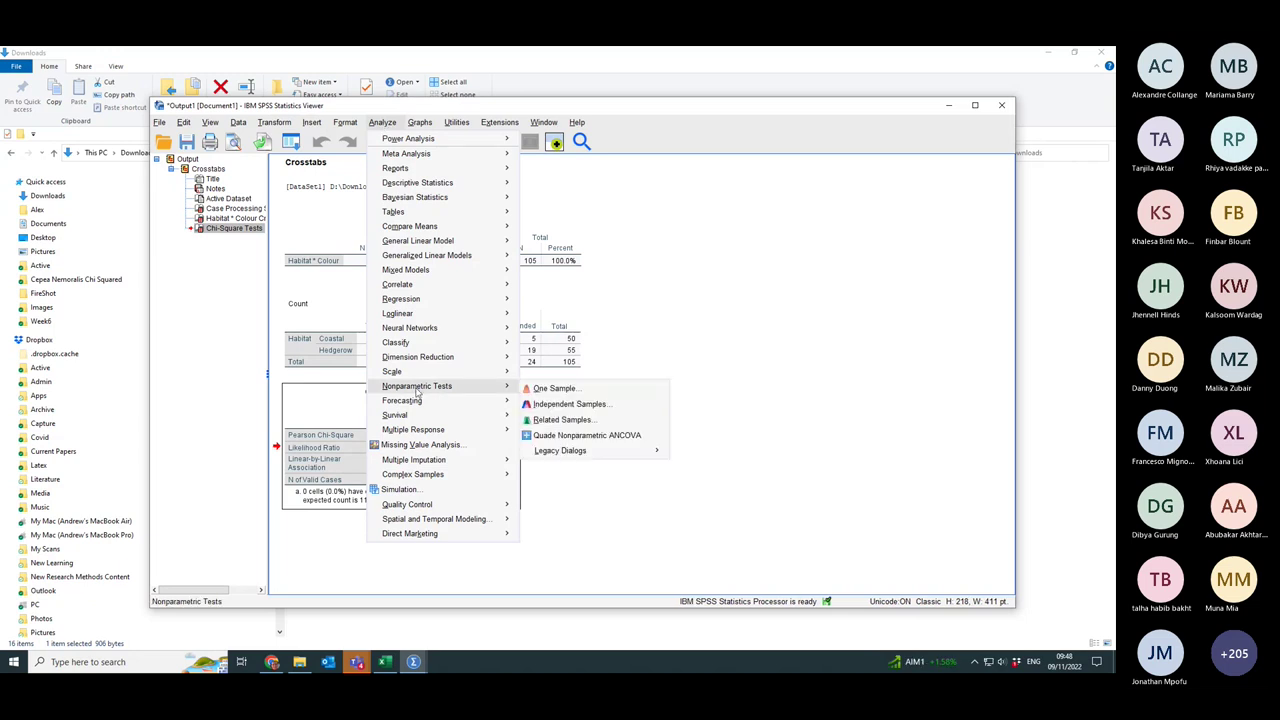
pyautogui.moveTo(572, 452)
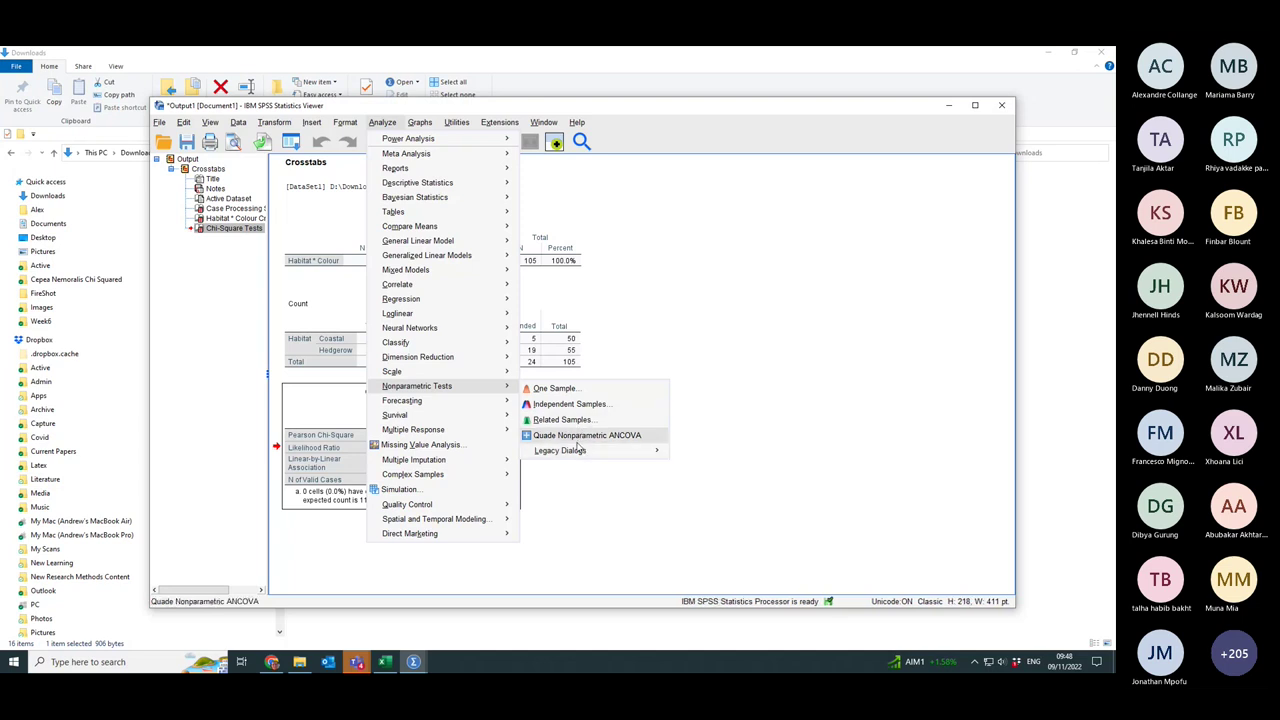
pyautogui.click(727, 452)
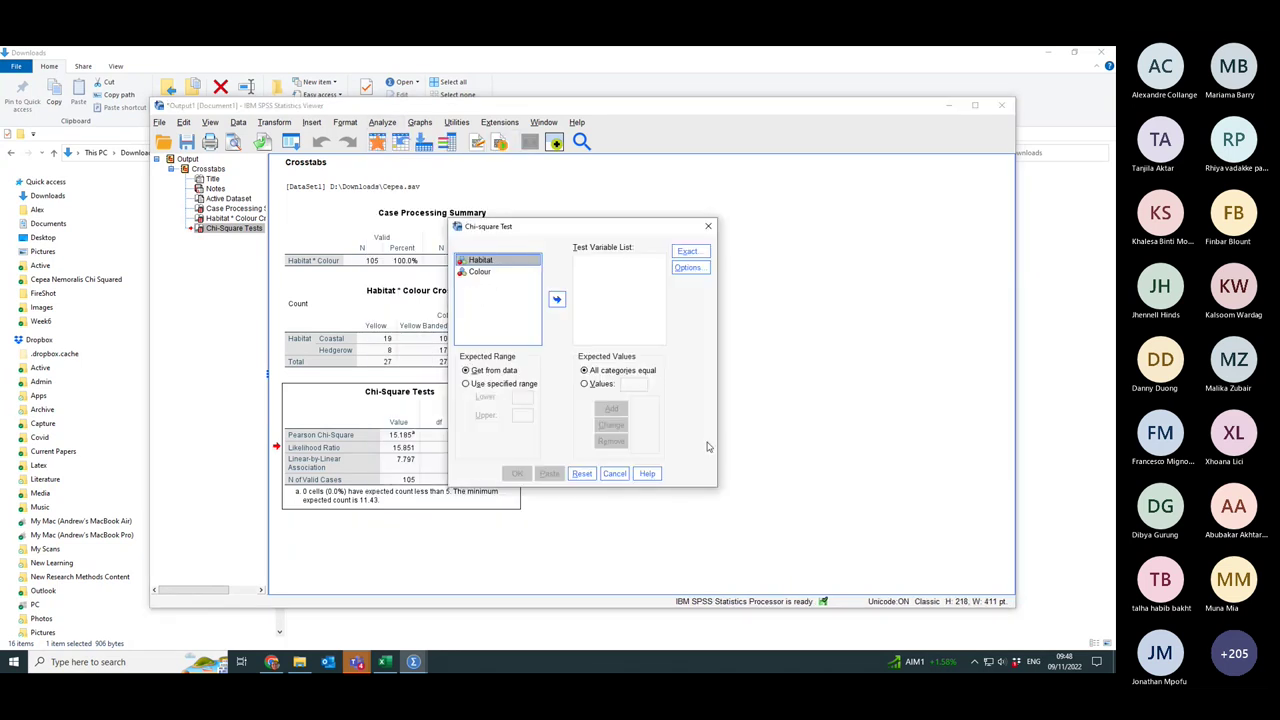
pyautogui.click(557, 299)
pyautogui.click(481, 261)
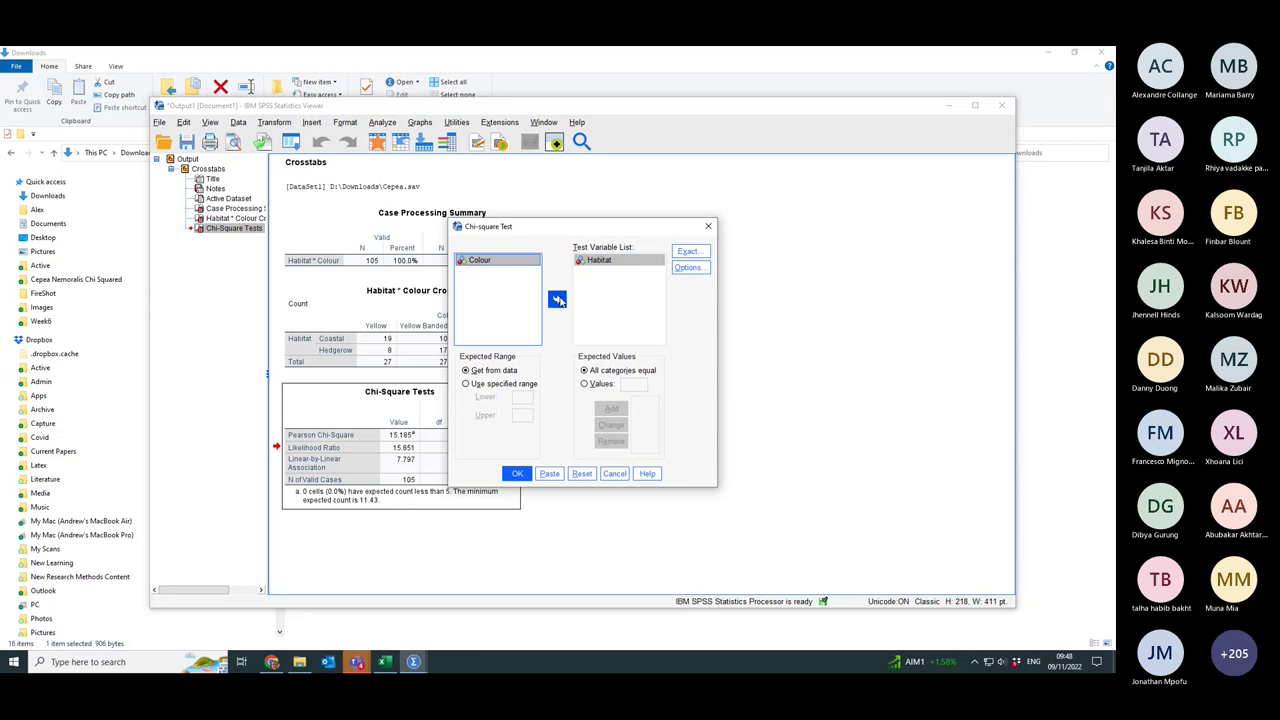
pyautogui.click(557, 299)
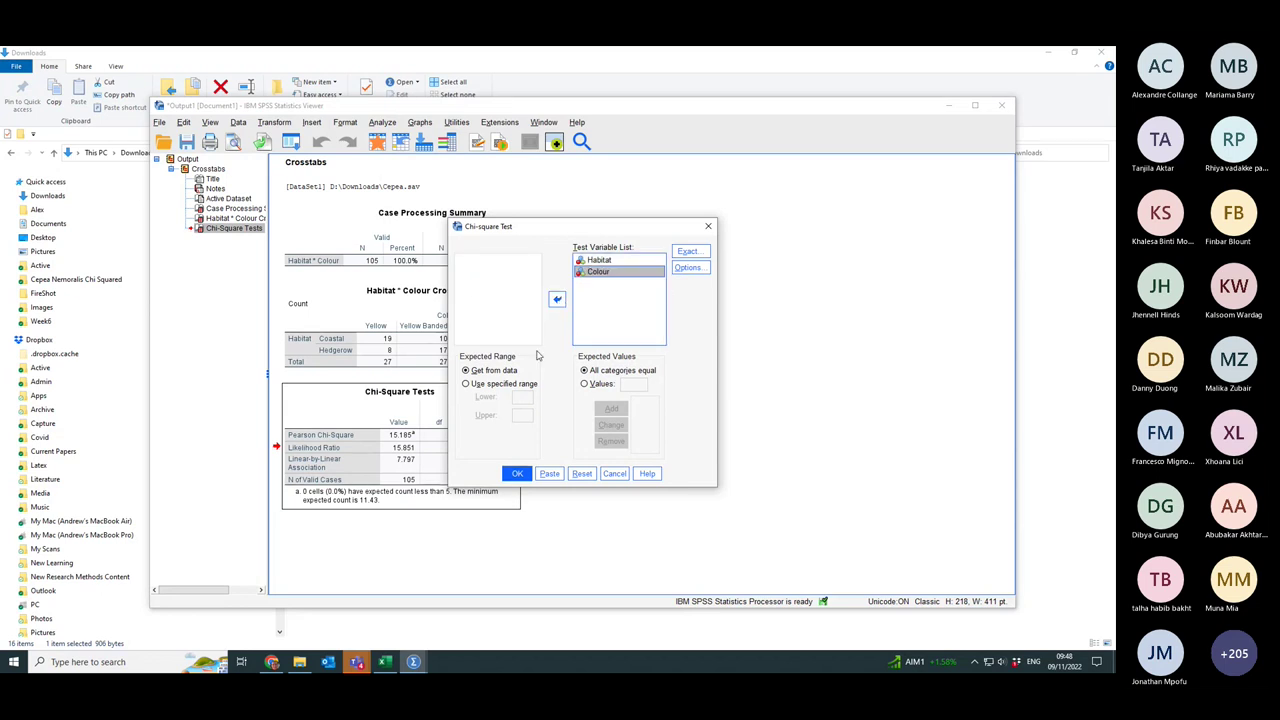
pyautogui.click(516, 474)
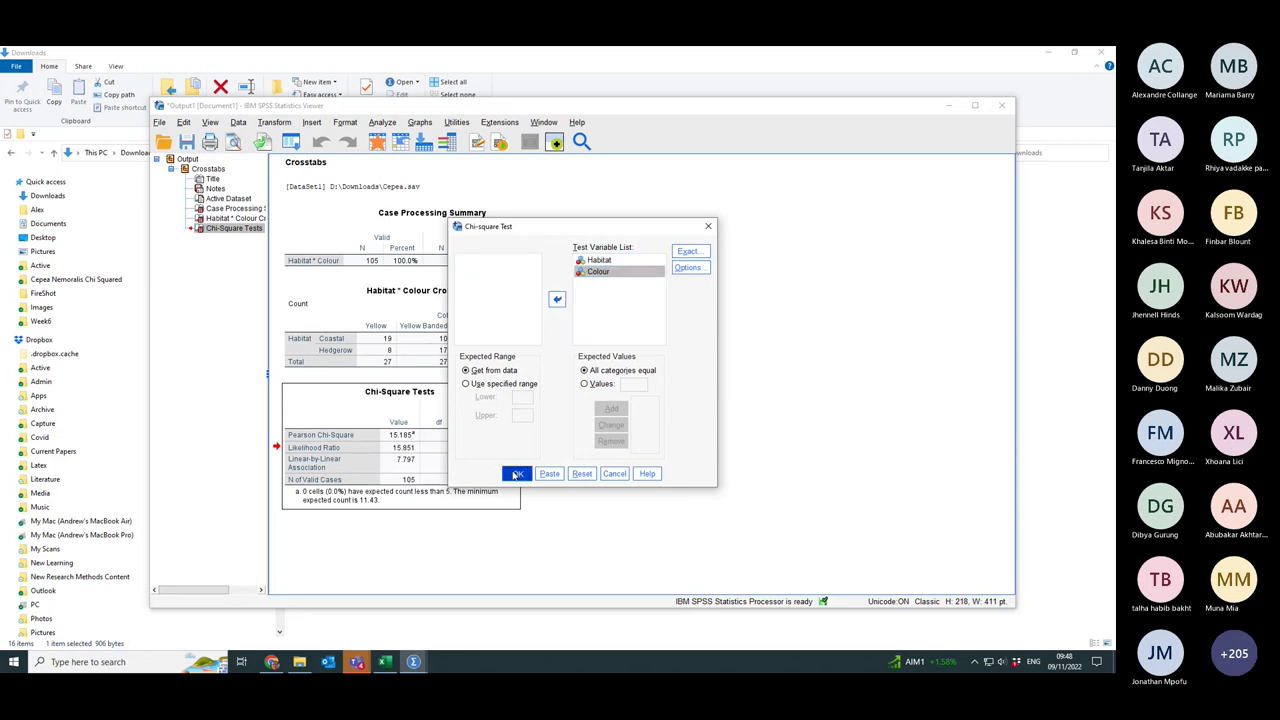
pyautogui.click(413, 425)
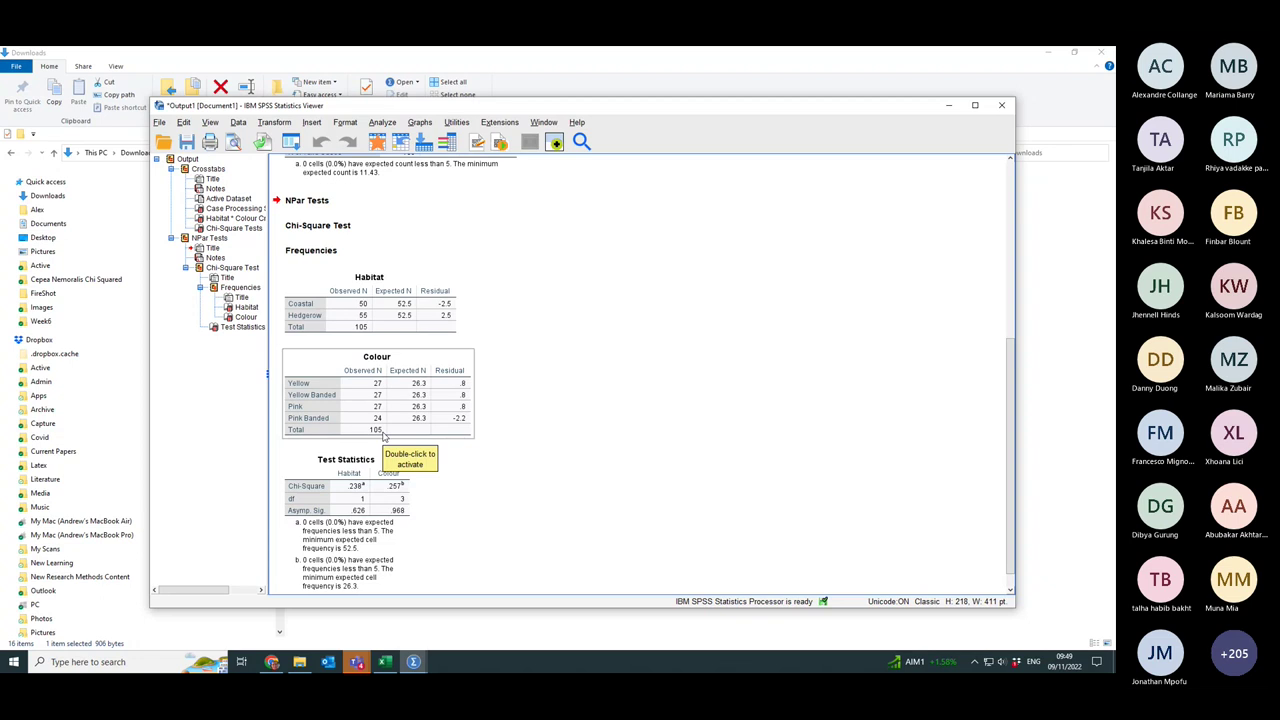
pyautogui.click(571, 474)
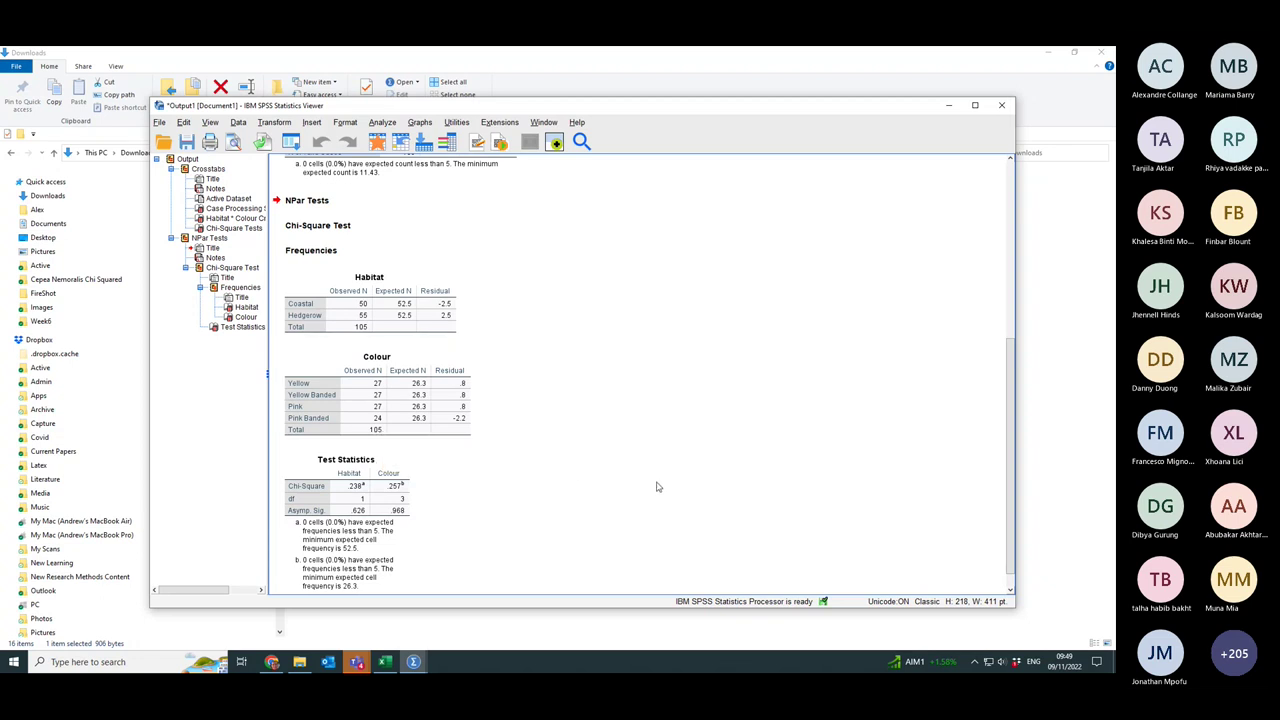
pyautogui.scroll(-1, 590, 482)
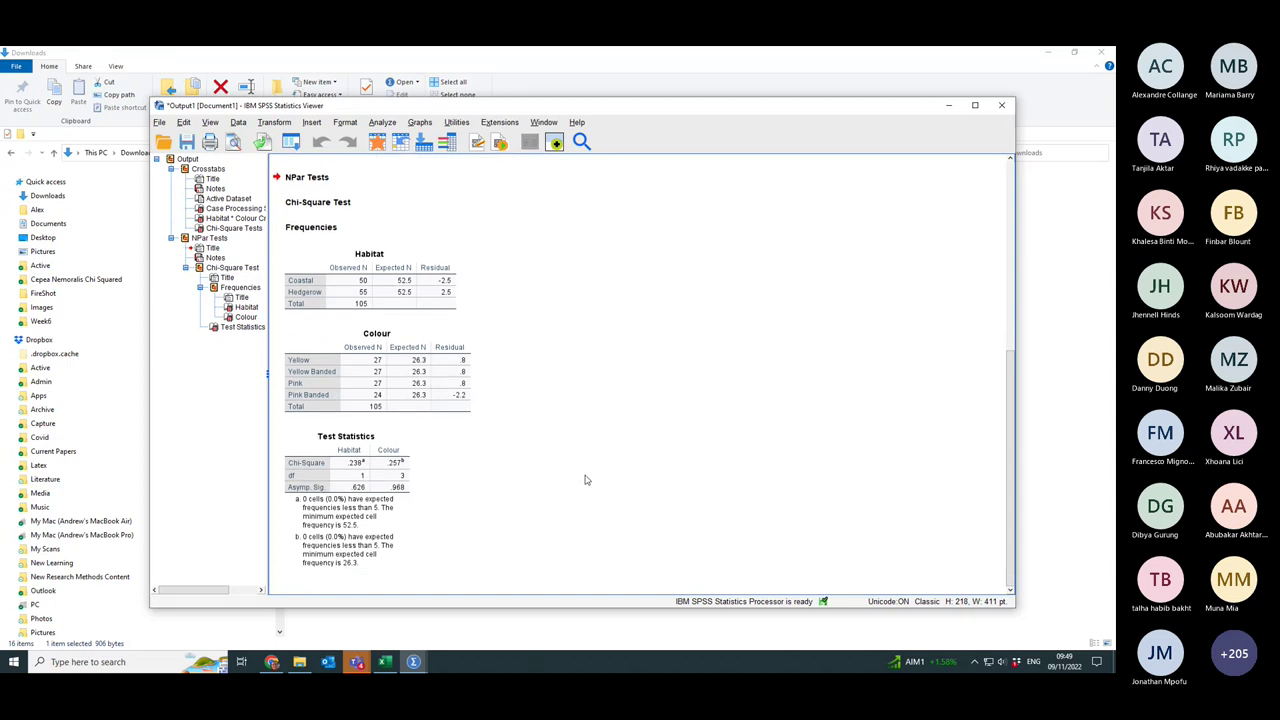
pyautogui.scroll(5, 586, 480)
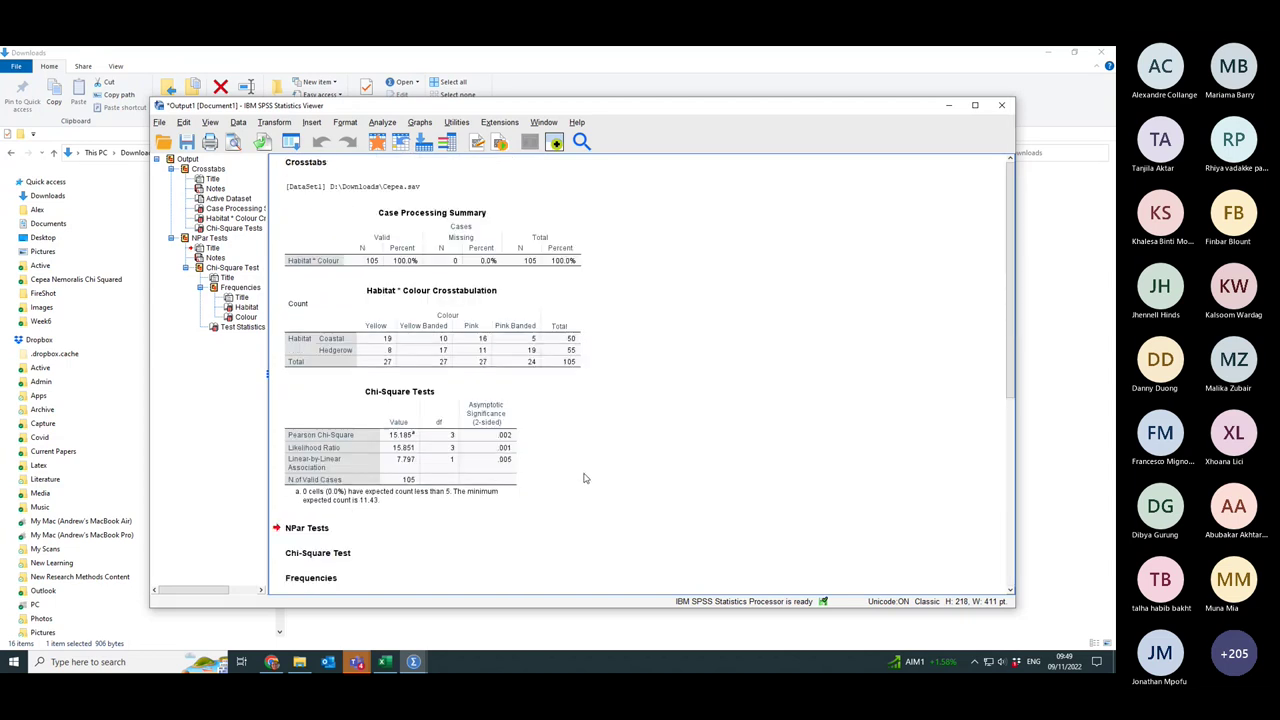
pyautogui.scroll(-5, 586, 478)
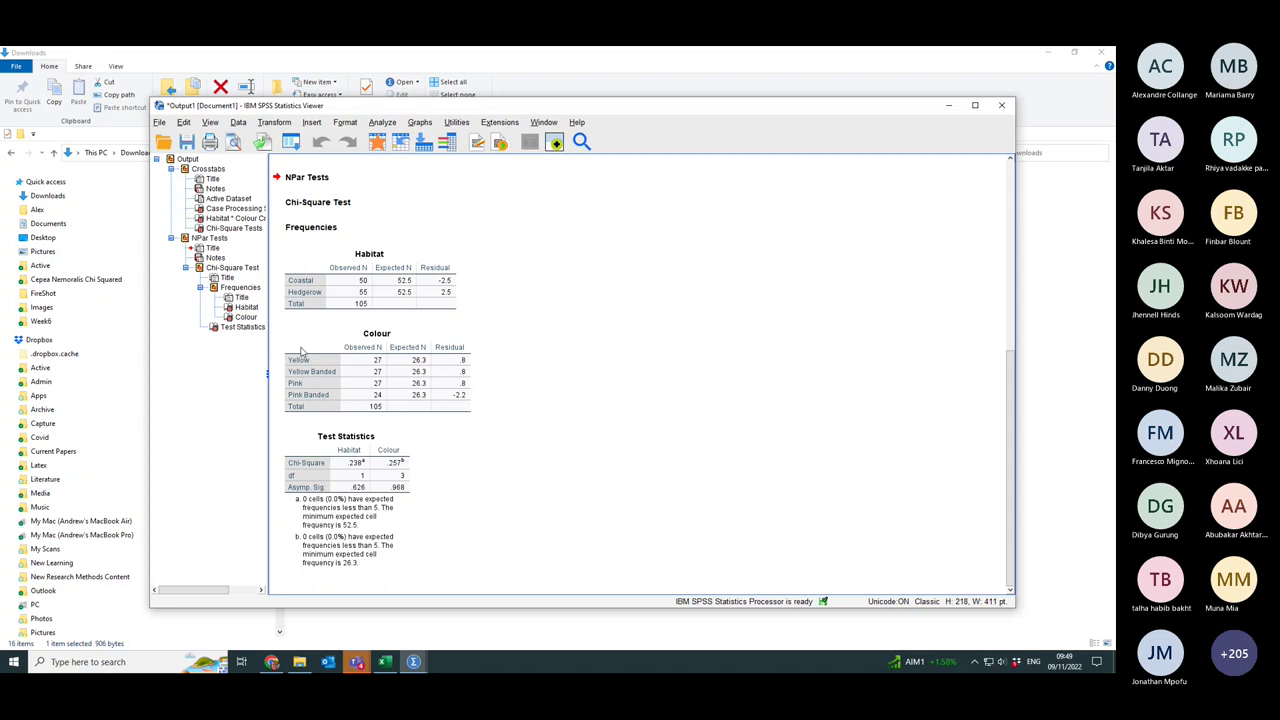
pyautogui.scroll(5, 520, 389)
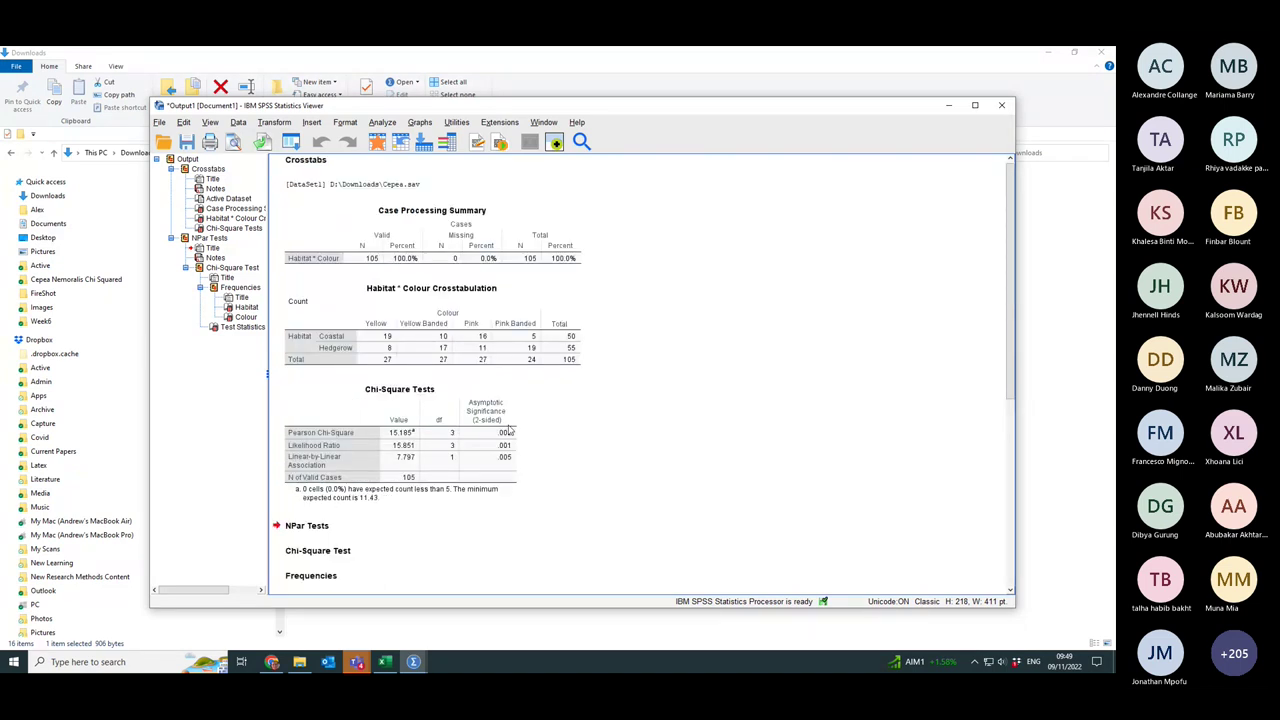
pyautogui.click(340, 350)
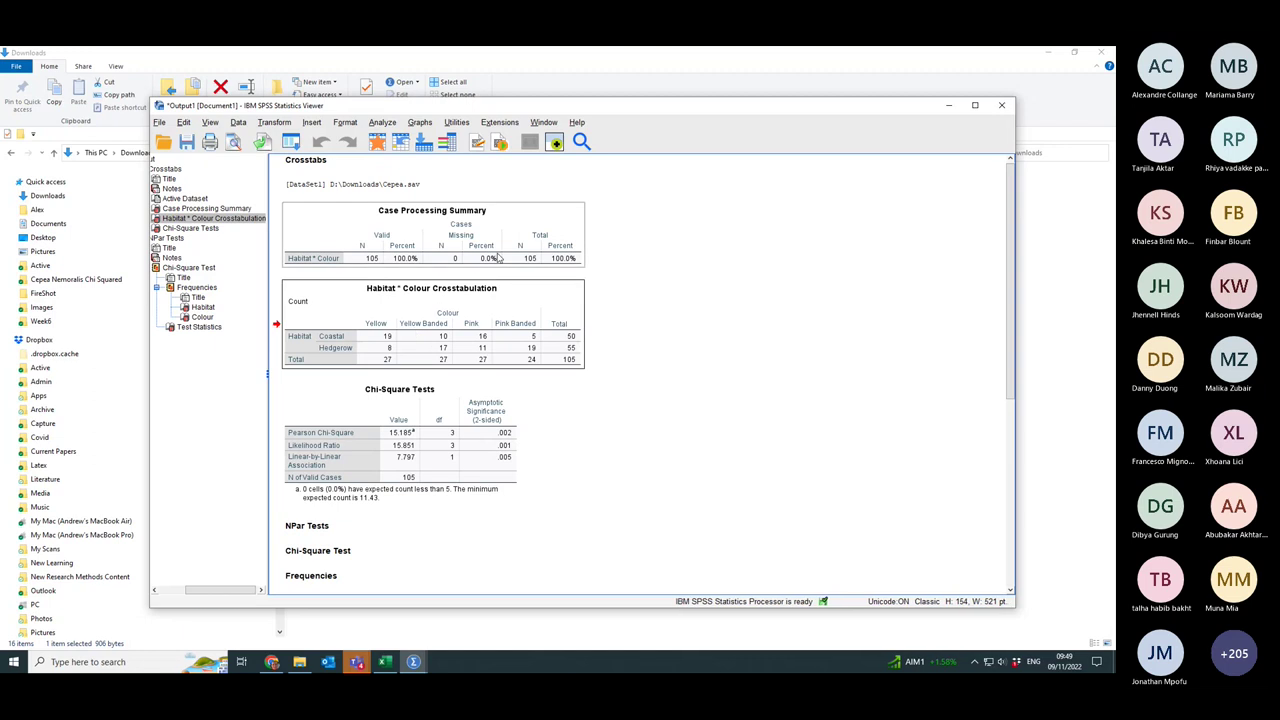
pyautogui.click(384, 123)
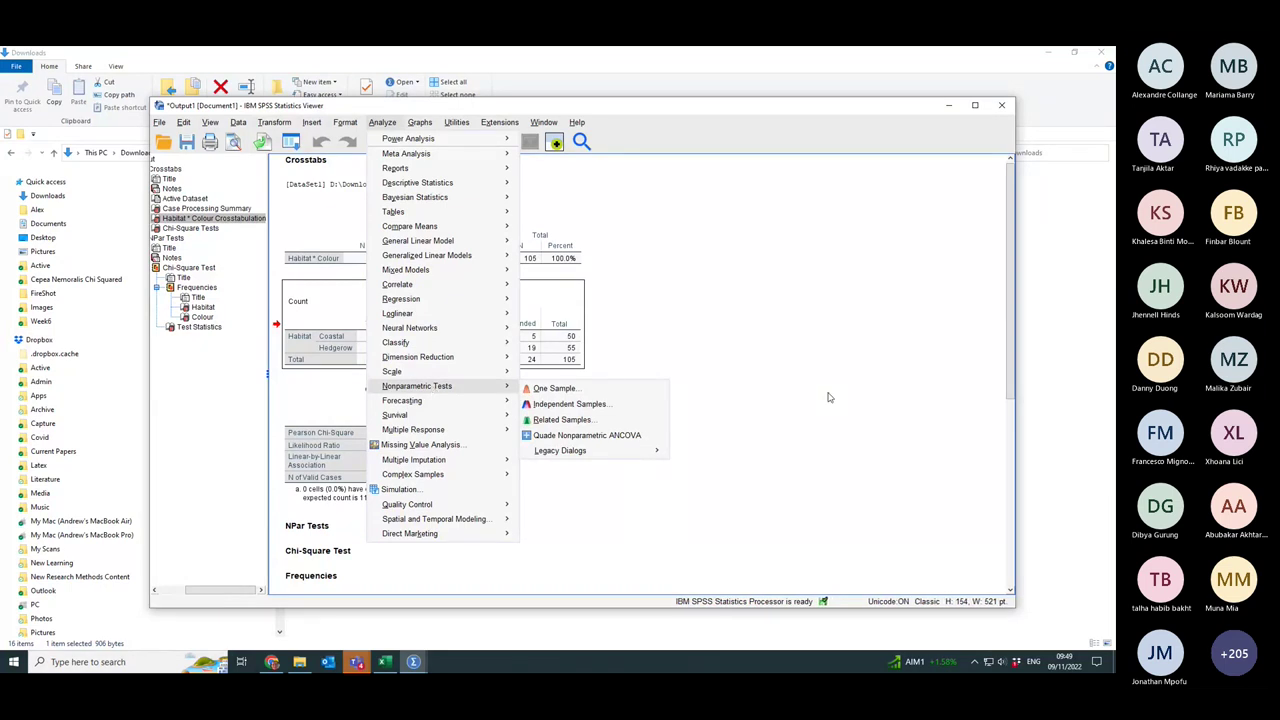
pyautogui.click(837, 317)
pyautogui.click(407, 460)
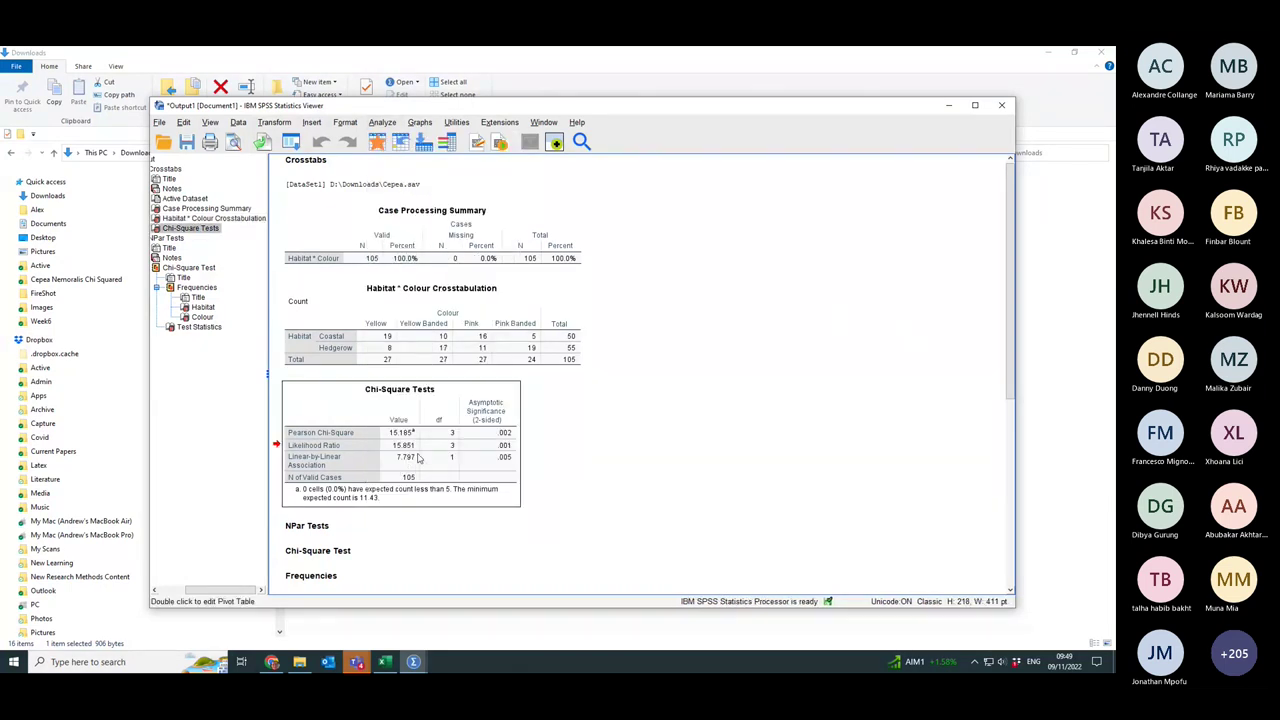